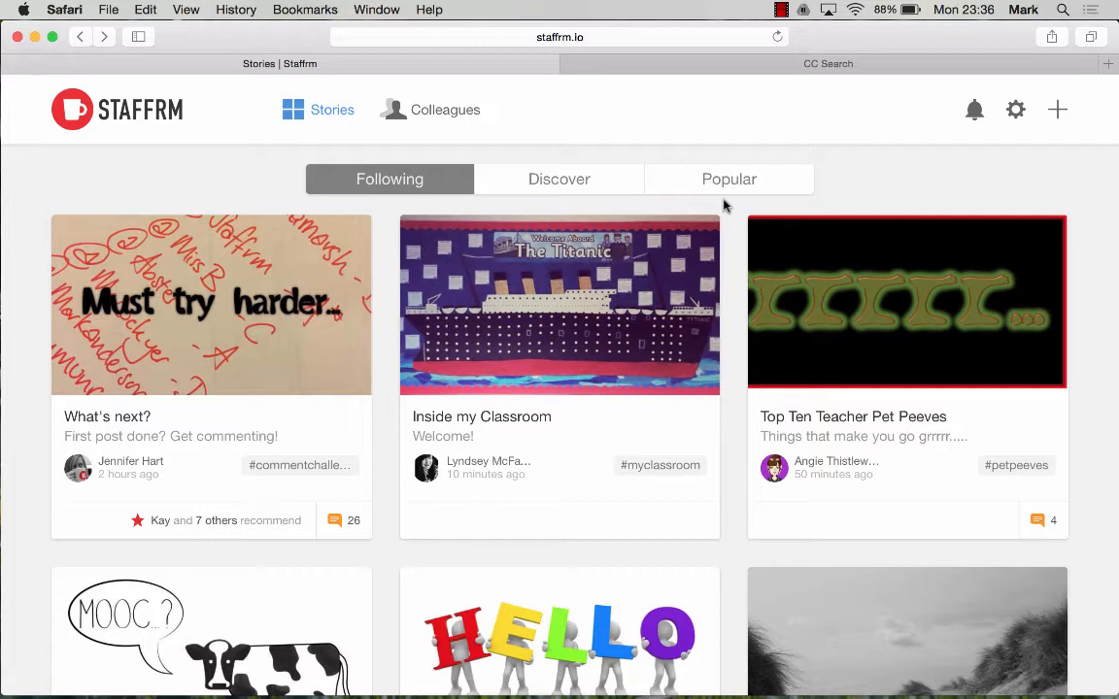
- Start a new story titled "So you want to use a funky header image?" with subtitle "Try creative commons search" and tag #funkyheader
left_click(1059, 112)
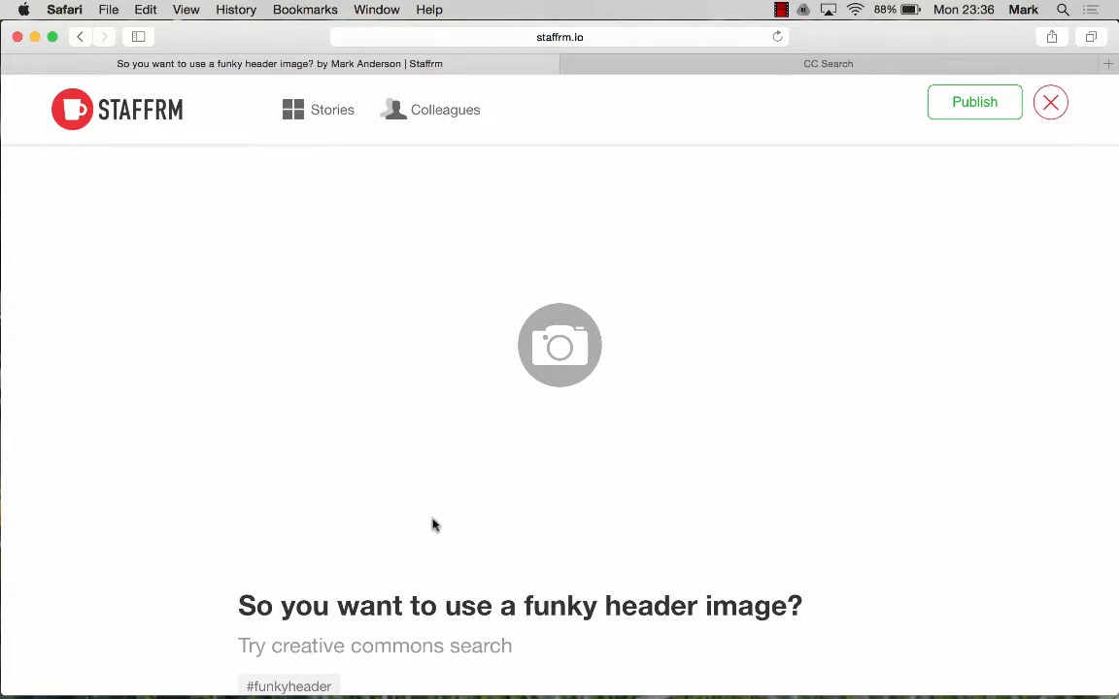
scroll(434, 524, "down", 2)
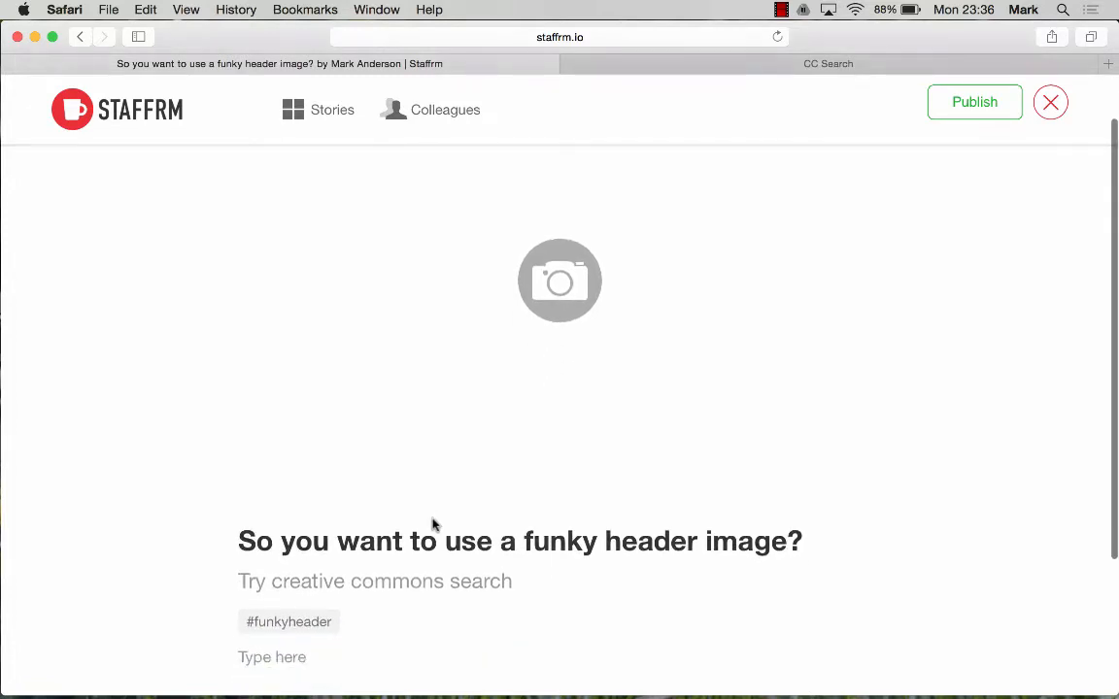
scroll(433, 521, "down", 2)
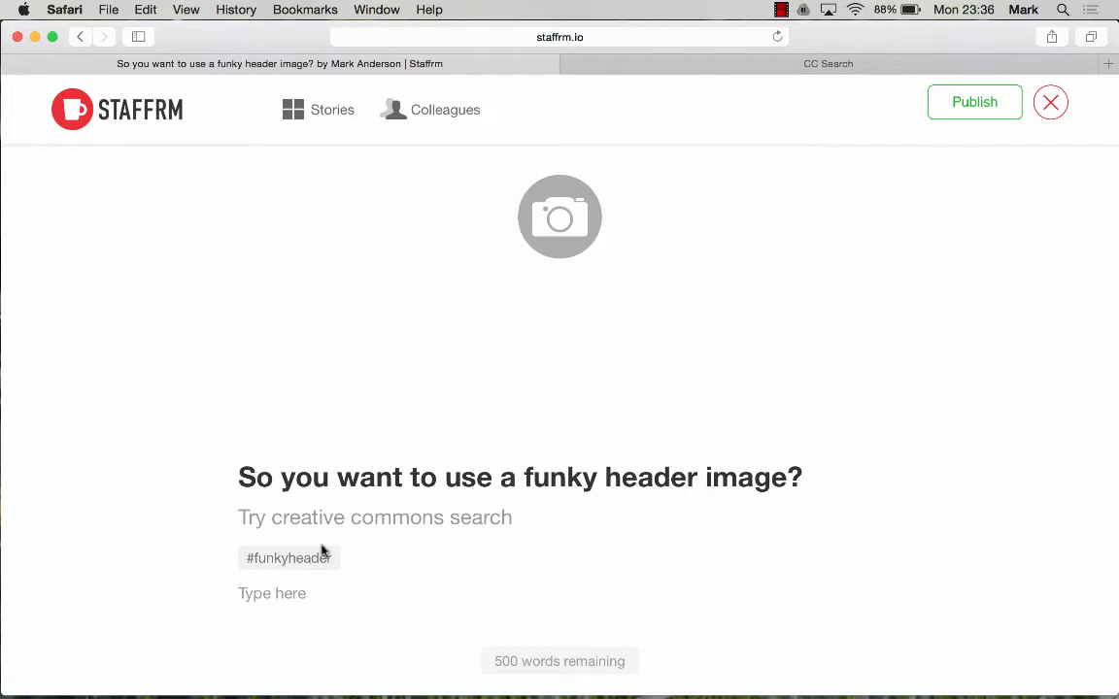
scroll(409, 413, "up", 3)
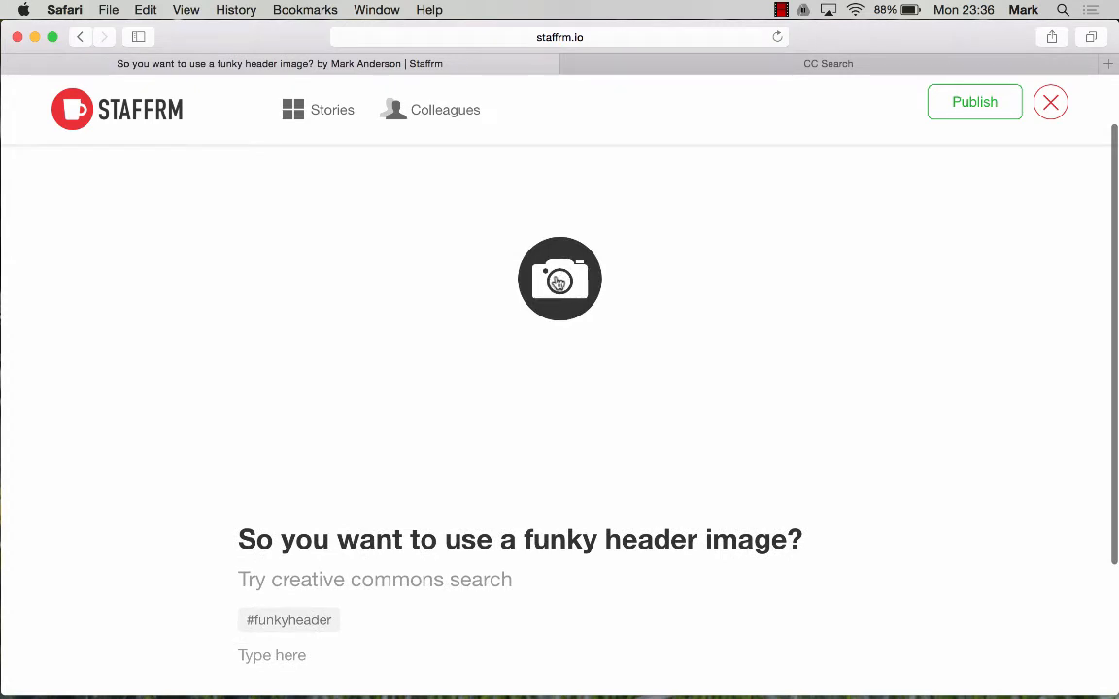
- Search Flickr for "lego office" through the Creative Commons search page
left_click(789, 66)
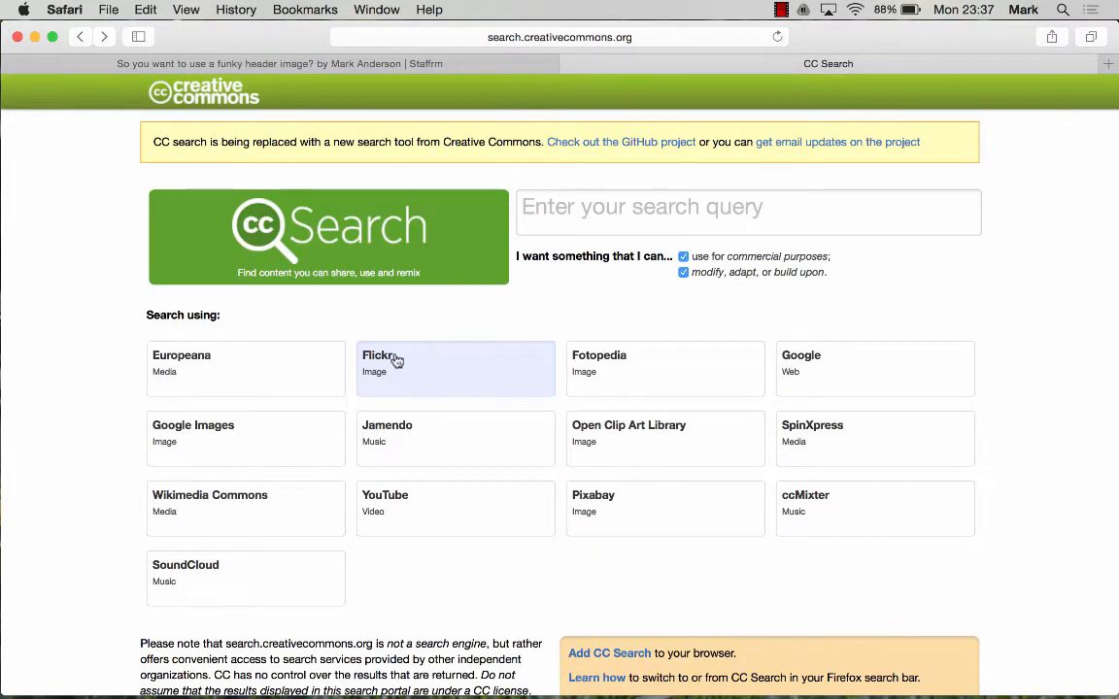
left_click(598, 212)
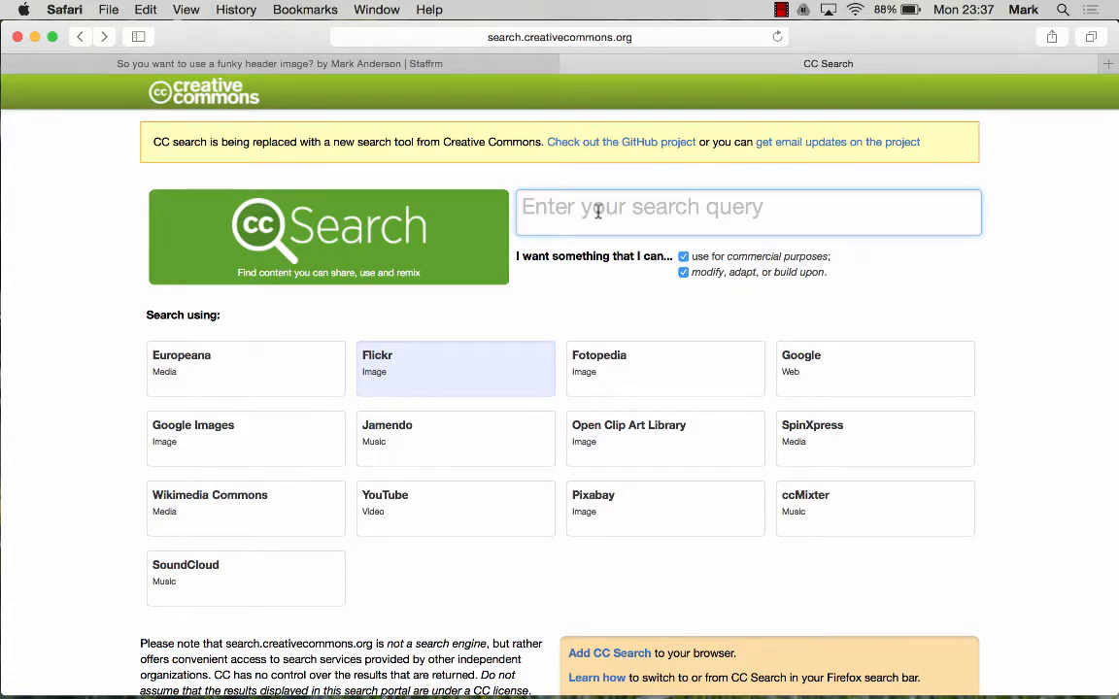
type("lego of")
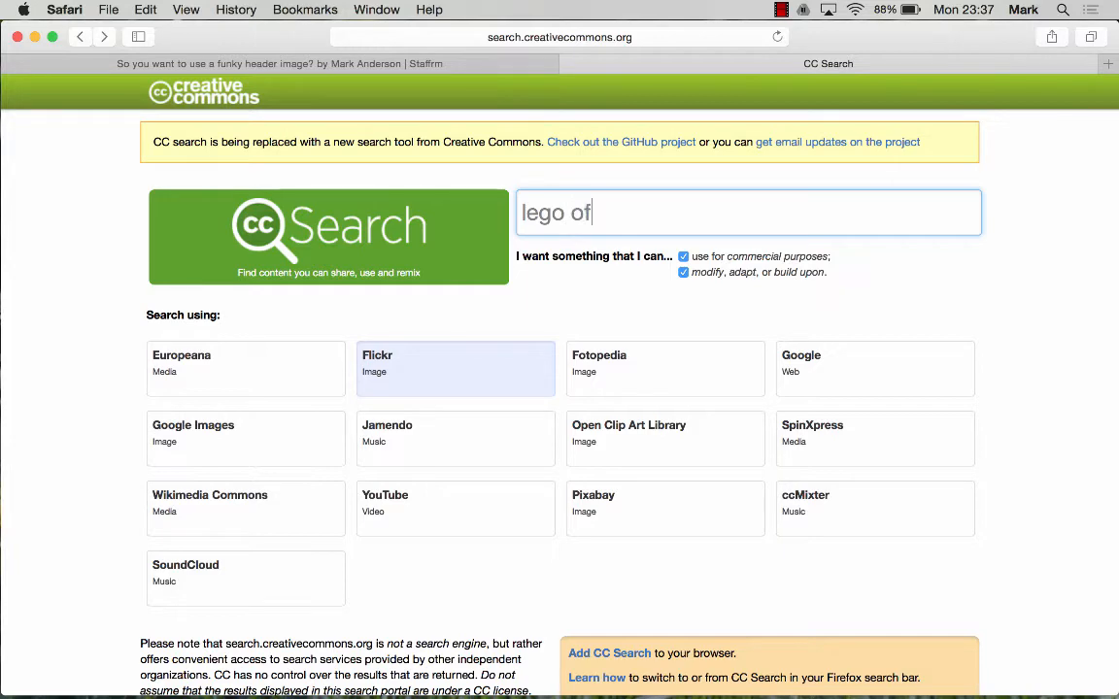
type("fice")
key("Return")
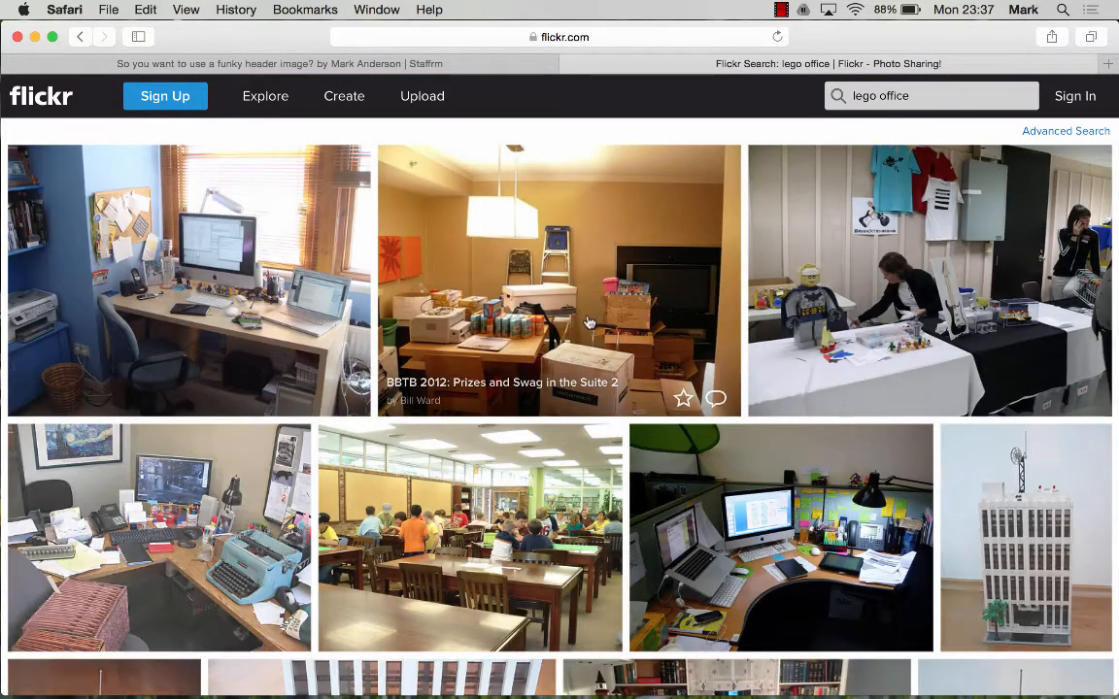
- Find the "Really" photo of Lego clowns and a stormtrooper at desks and download it in Large (1024 × 680)
scroll(560, 389, "down", 3)
scroll(593, 393, "down", 15)
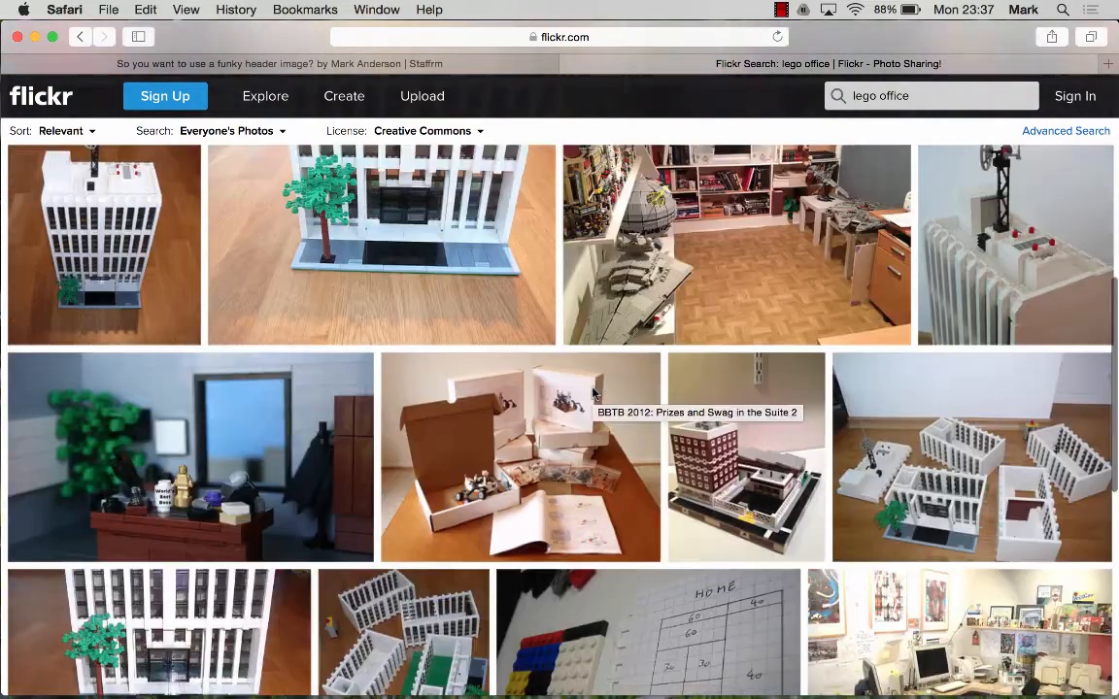
scroll(594, 394, "down", 1)
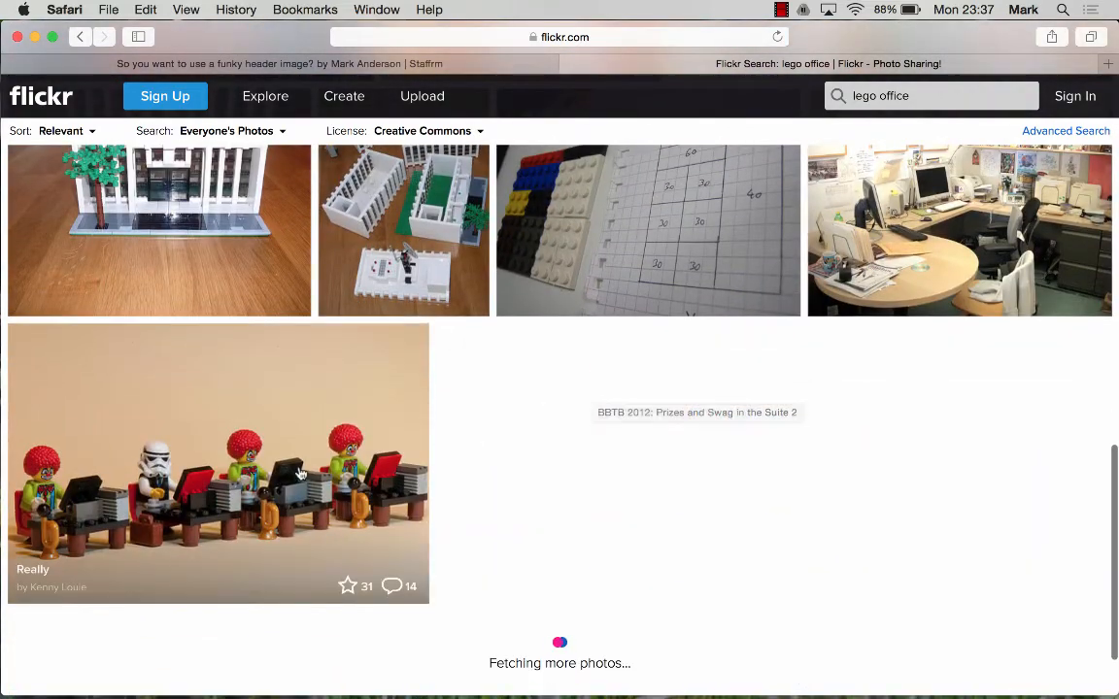
left_click(242, 469)
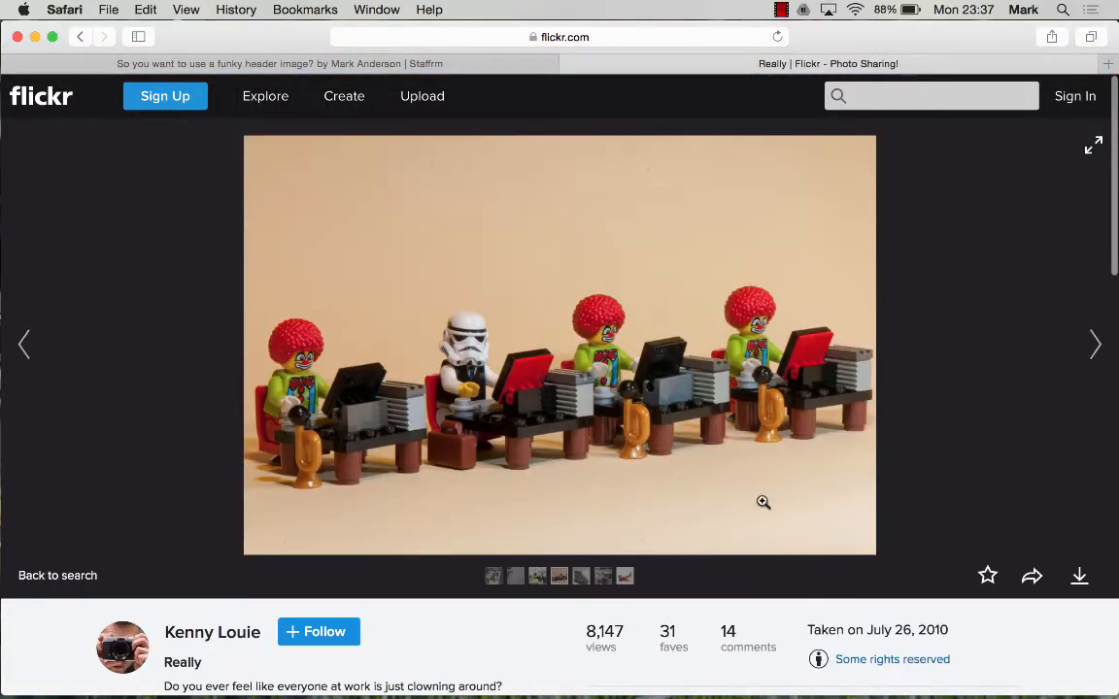
left_click(1080, 579)
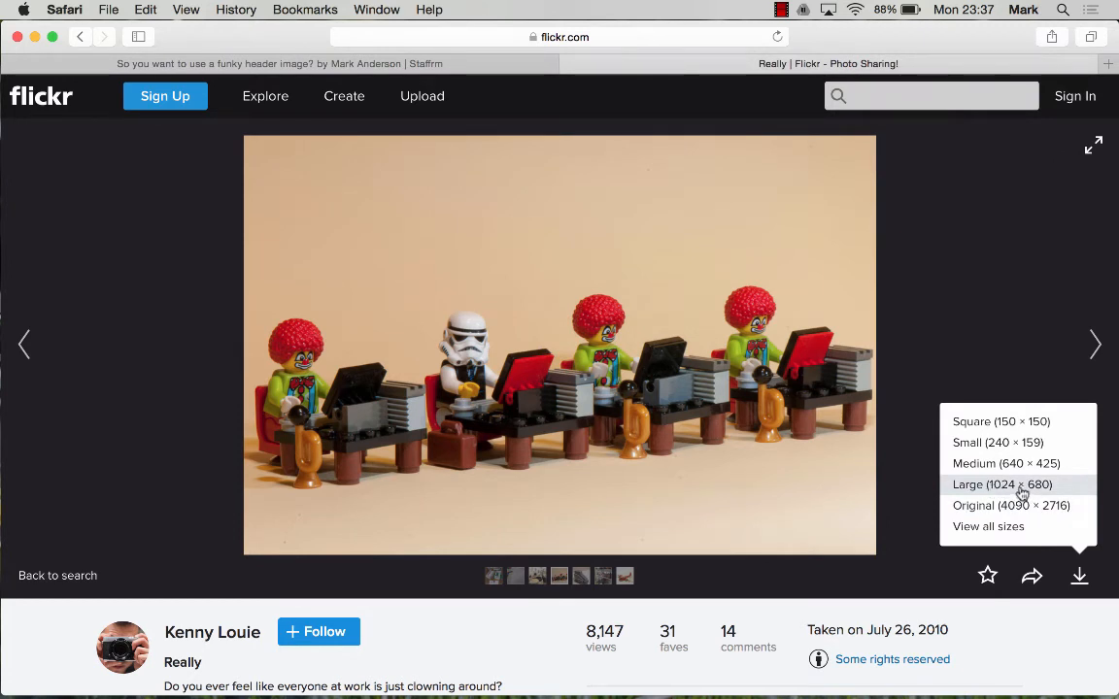
left_click(1022, 485)
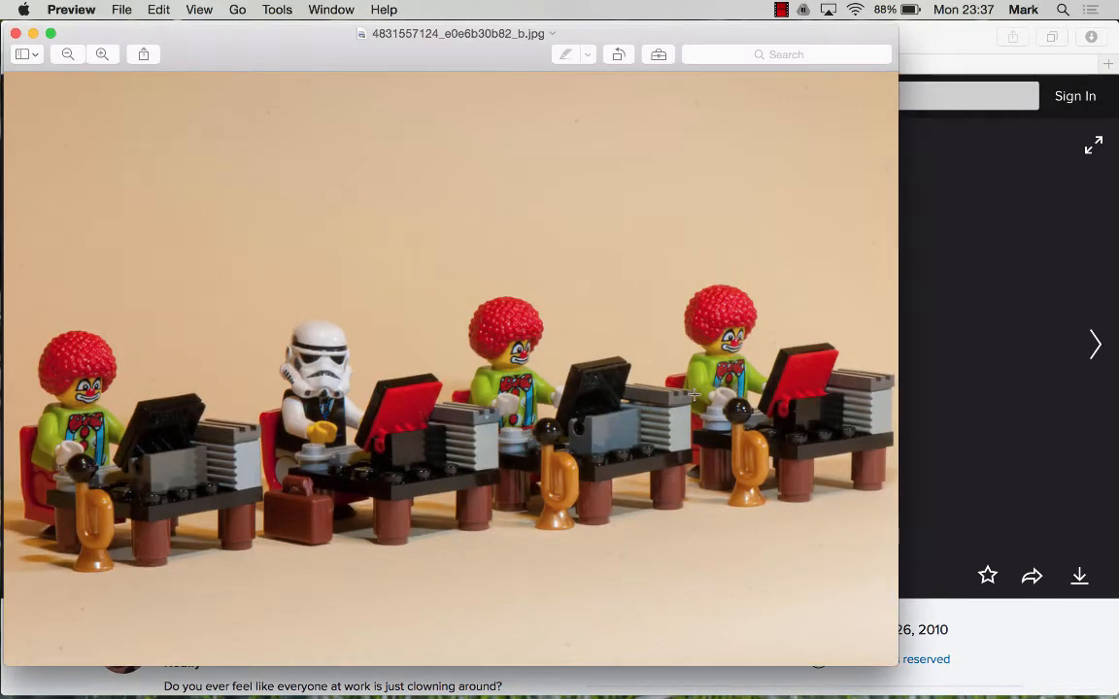
- Export the downloaded photo to the Desktop as a JPEG named "lego office" and close the image
left_click(123, 11)
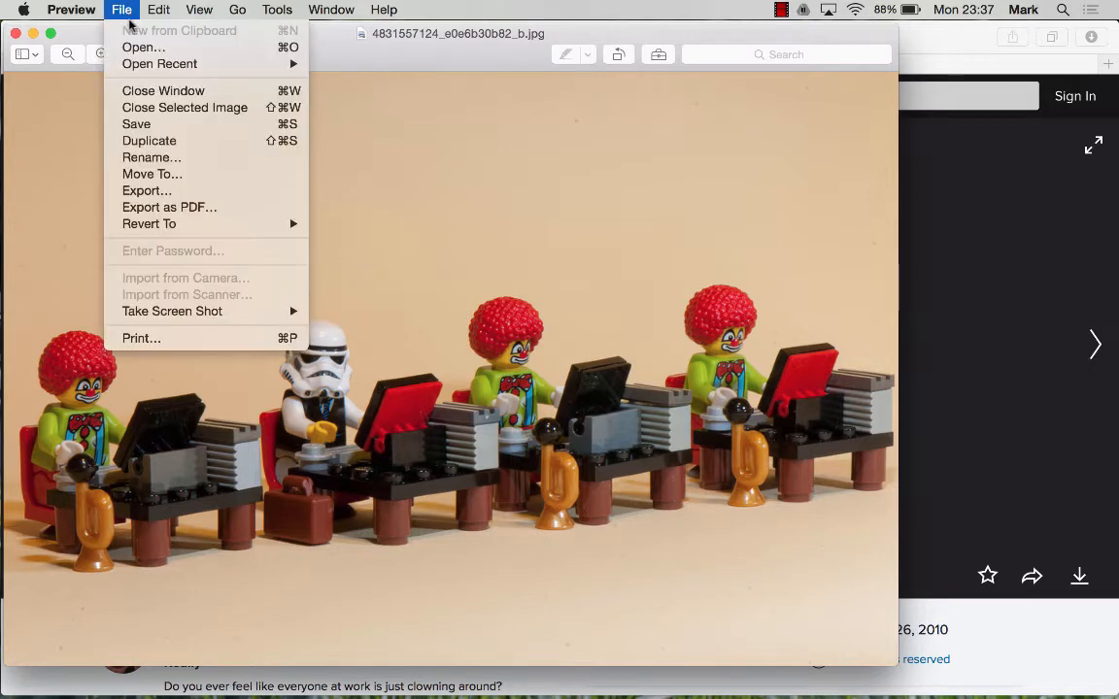
left_click(137, 192)
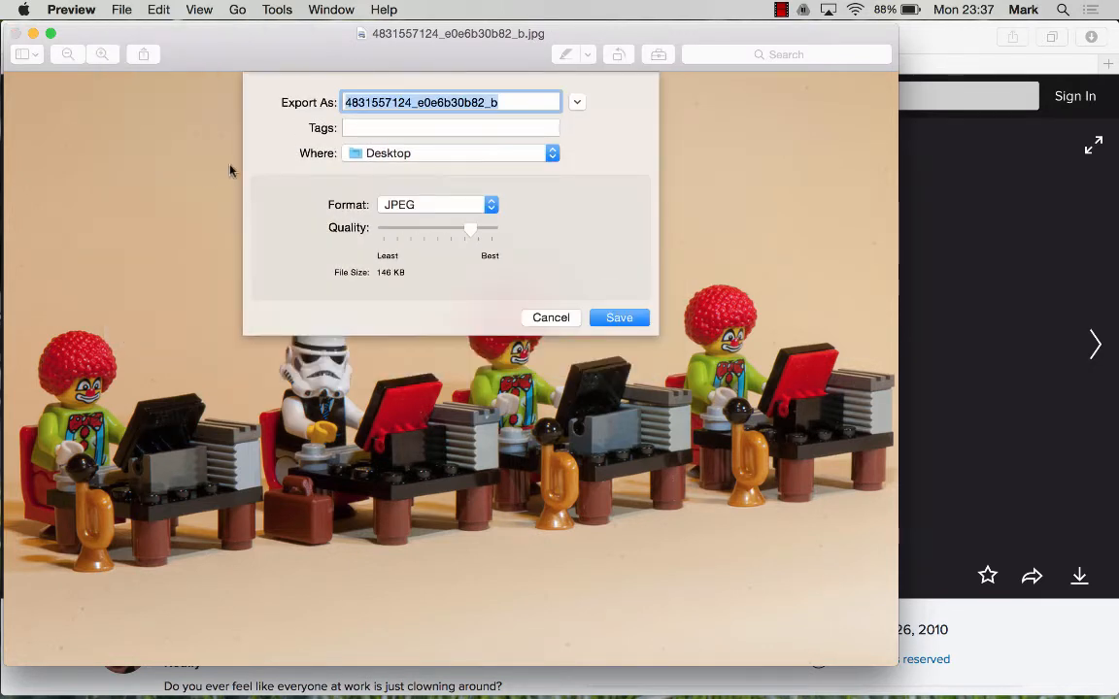
type("leg")
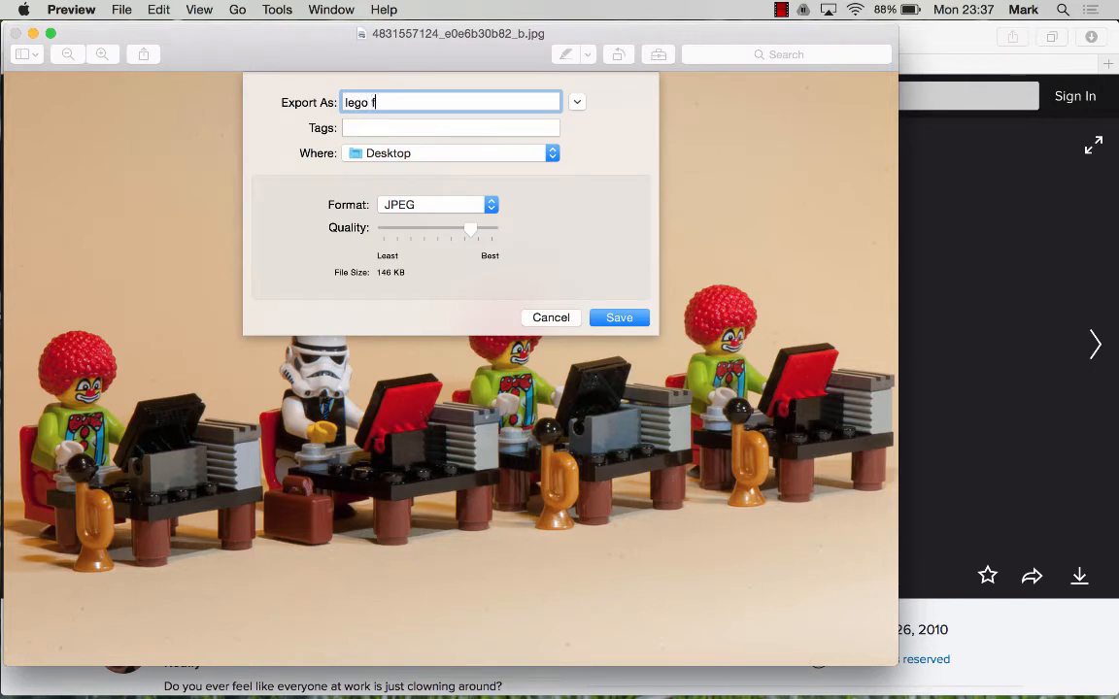
type("o office")
left_click(607, 317)
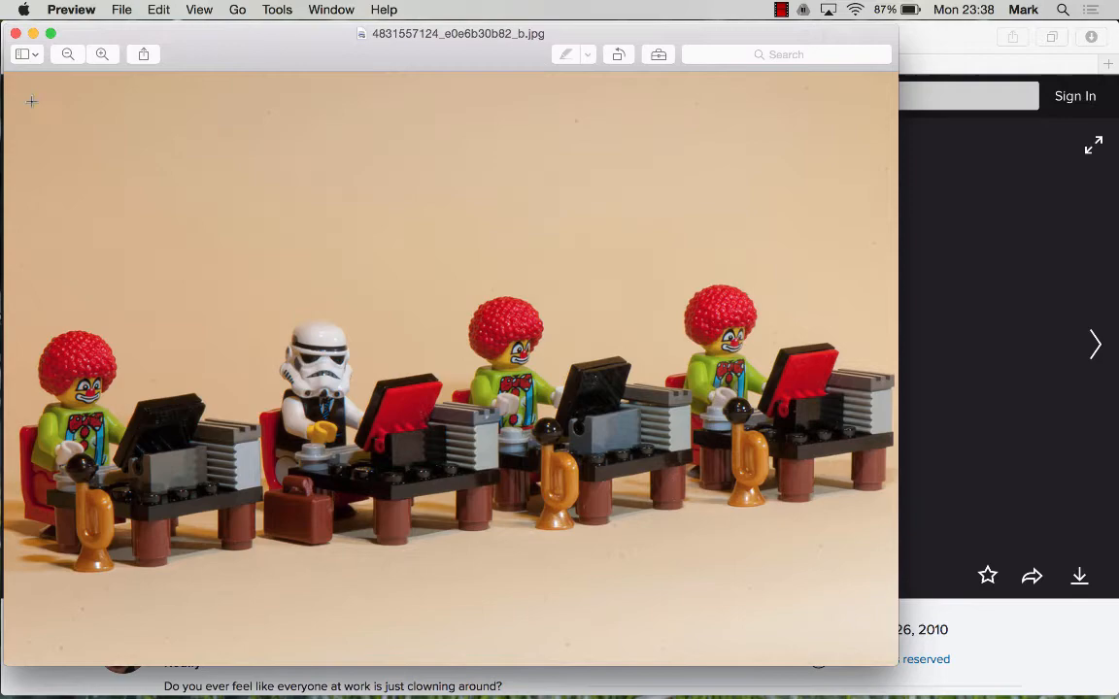
left_click(15, 33)
- Return to the Staffrm story draft and set the "lego office" image from the Desktop as its header
left_click(238, 65)
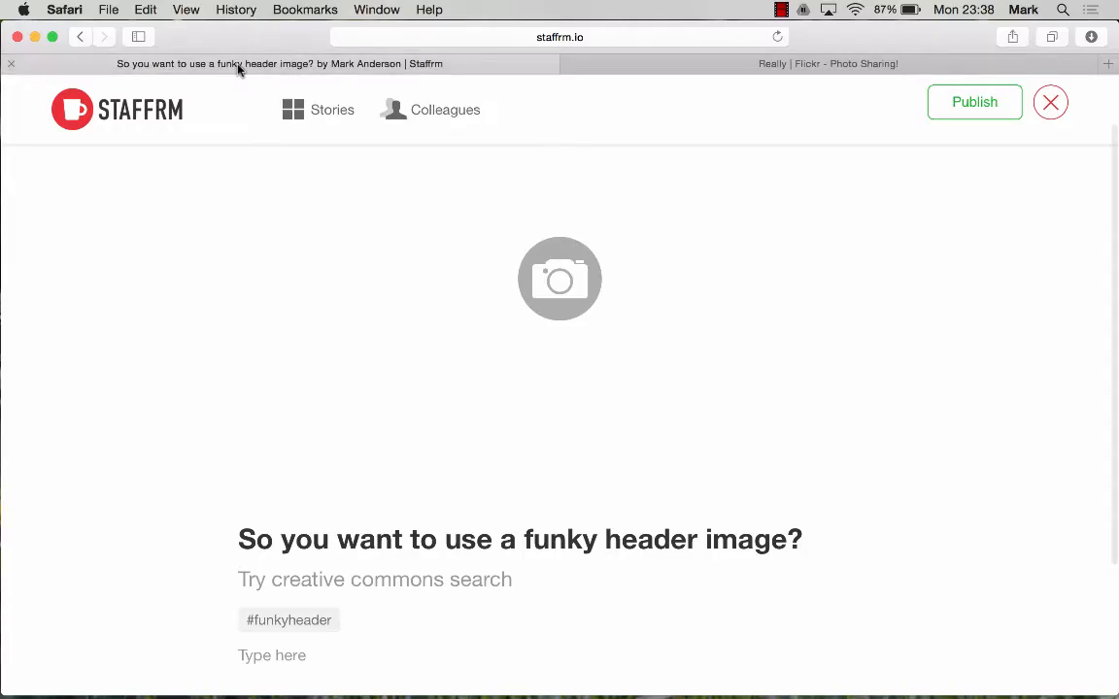
left_click(533, 291)
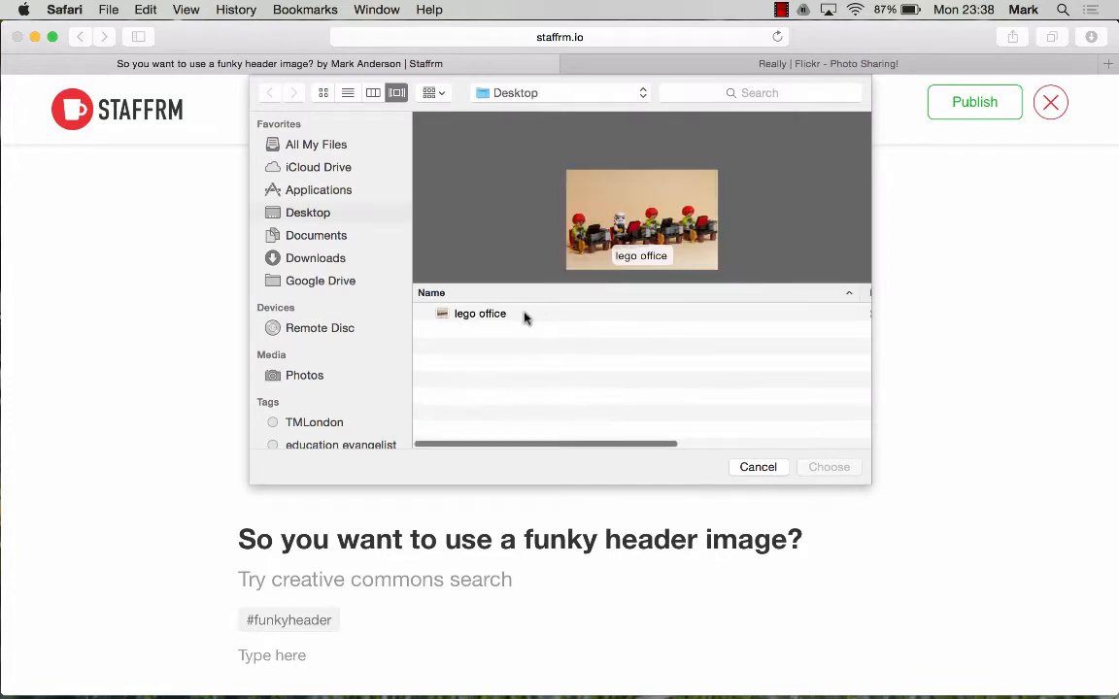
left_click(495, 317)
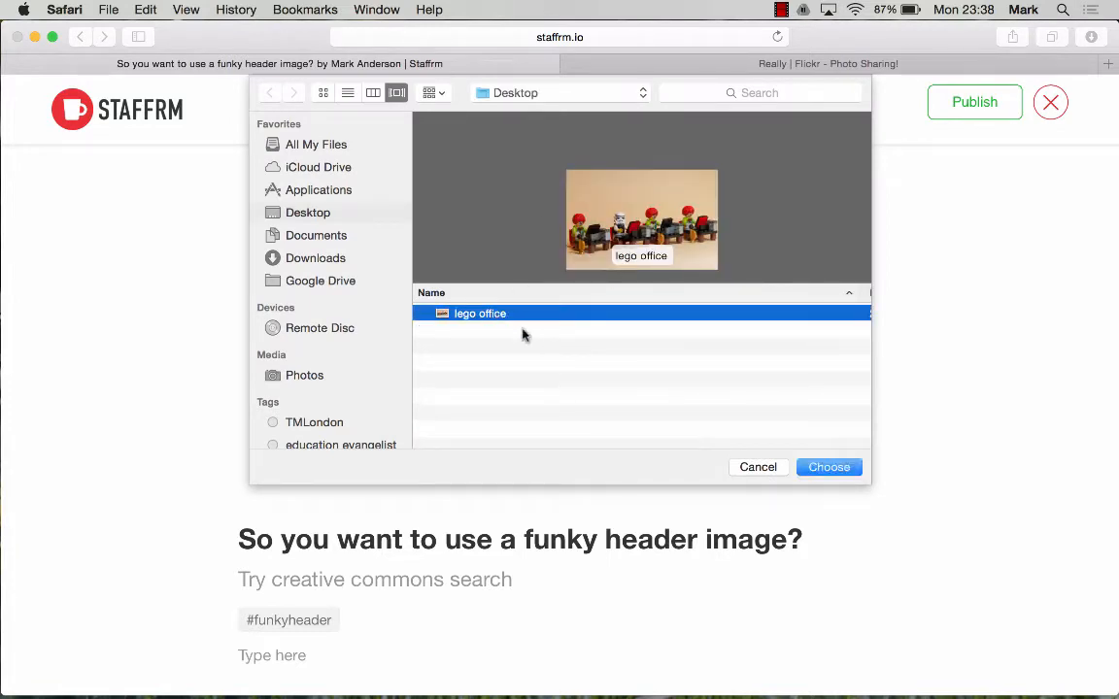
left_click(814, 468)
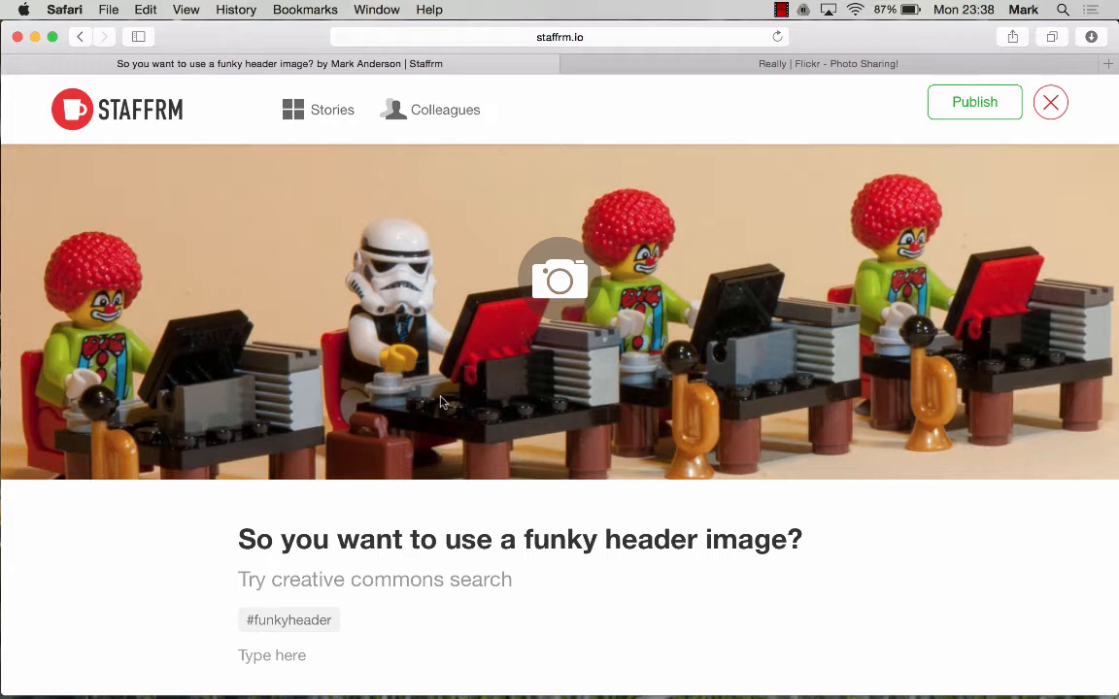
- Begin the story body with "Often you may want to use a nice image or images in your post."
scroll(440, 401, "down", 3)
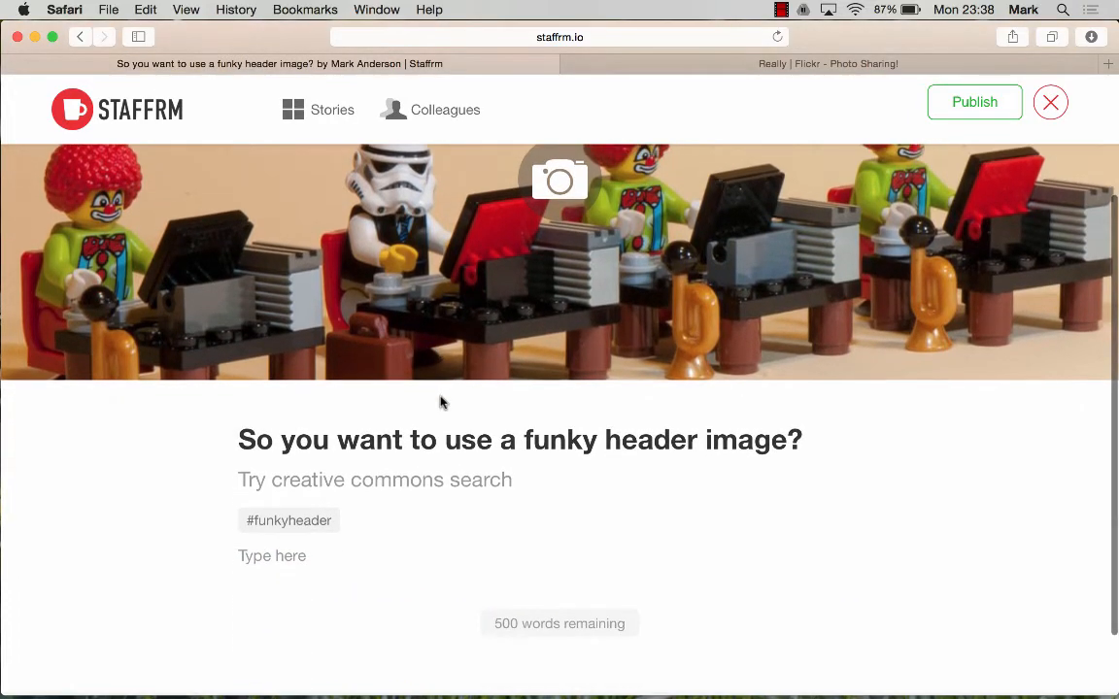
scroll(440, 401, "down", 2)
left_click(278, 483)
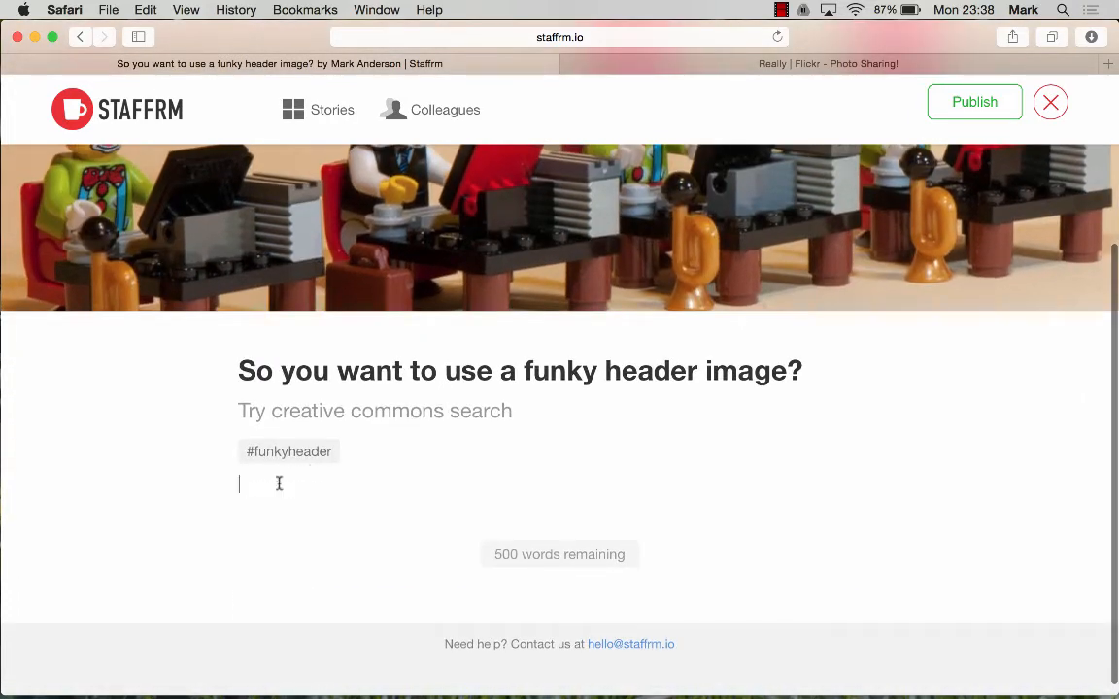
type("Often you ma")
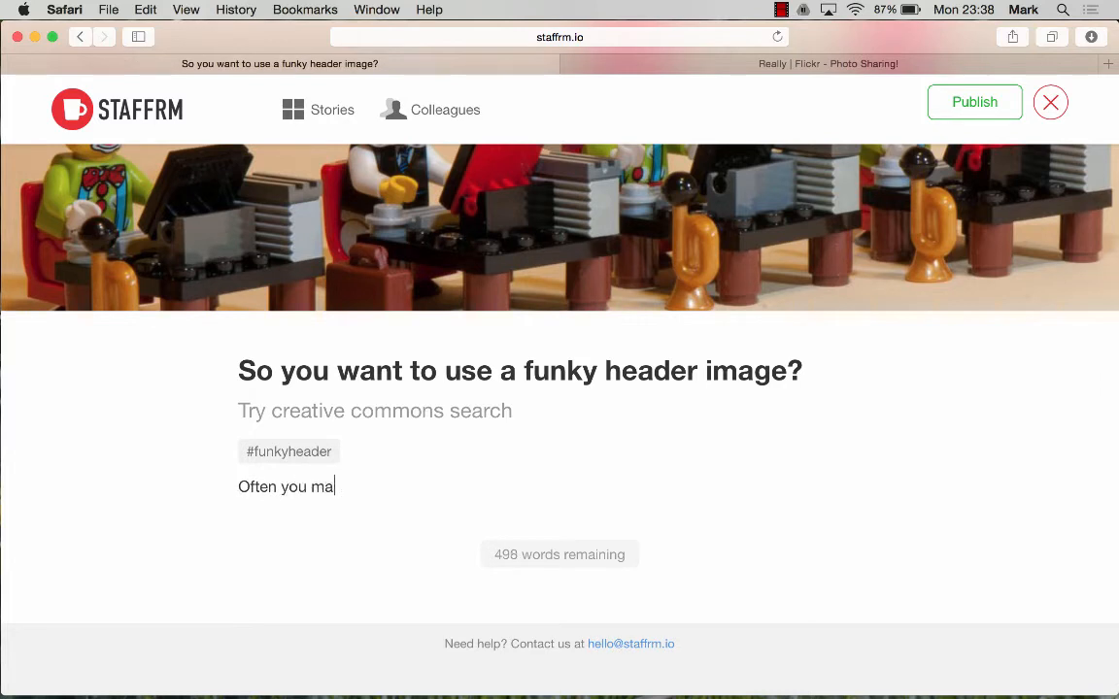
type("y want to use ")
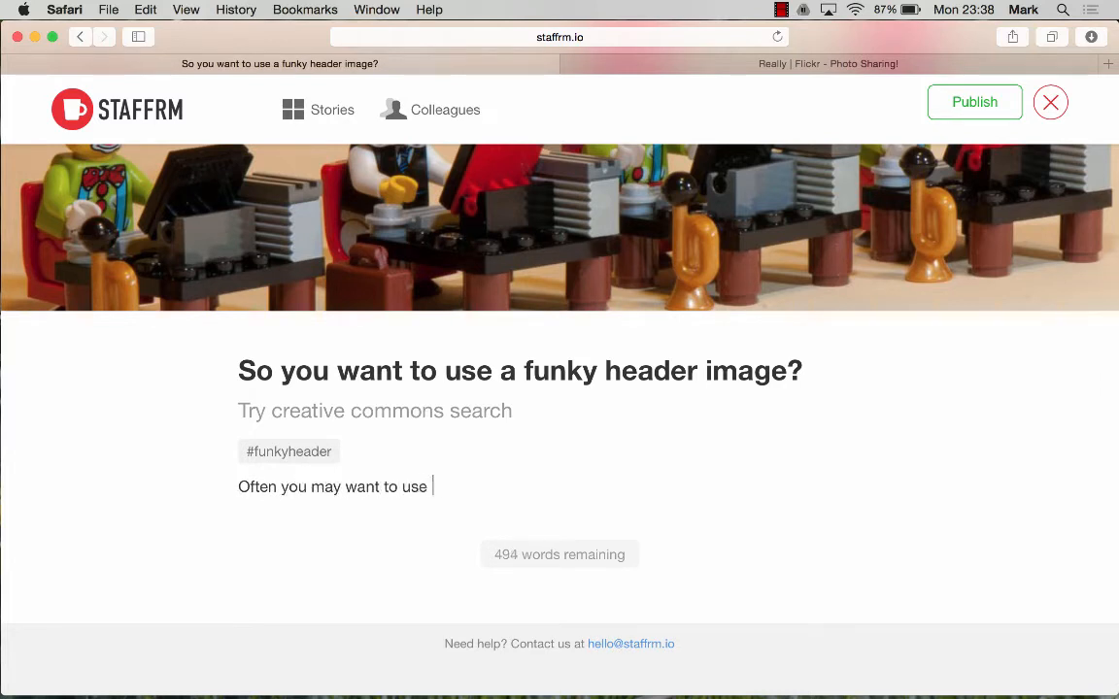
type("a nice image or images in your post")
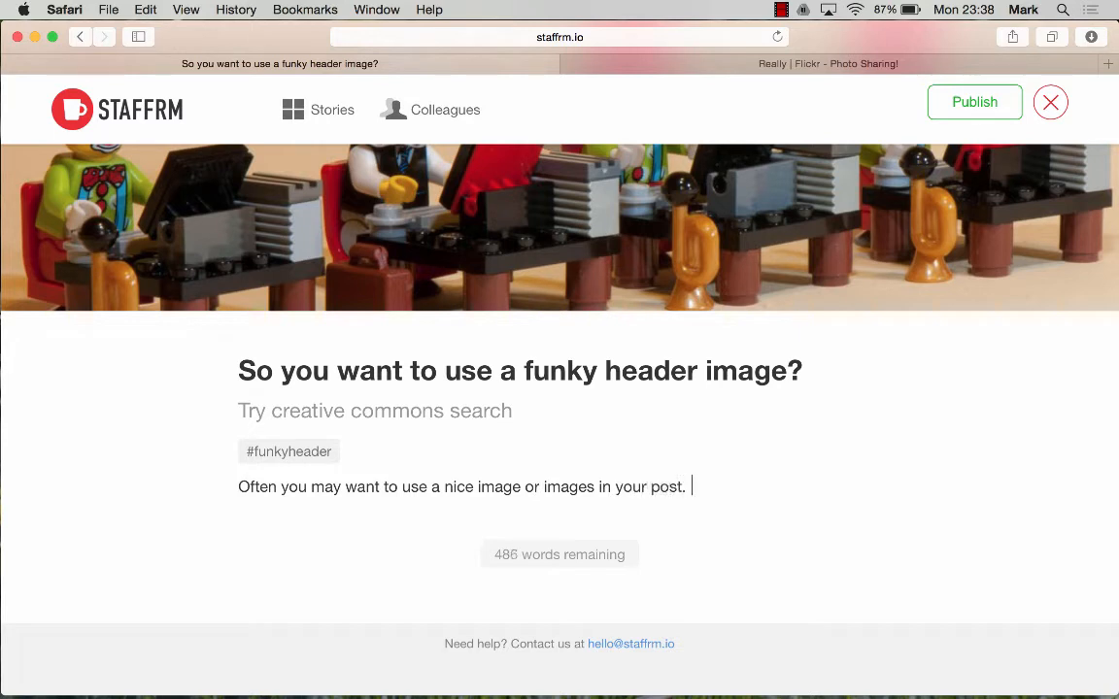
- Continue the story body with "A great place to do this is on the CC Search site."
type(". A great place ")
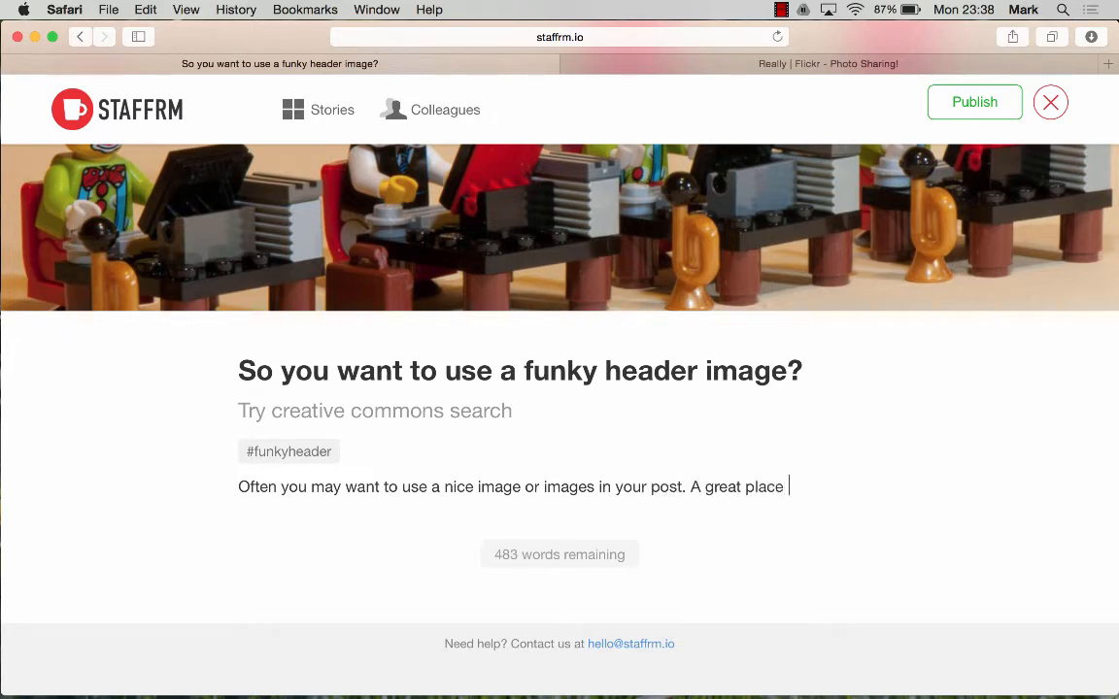
type("to do this is on the CC SE")
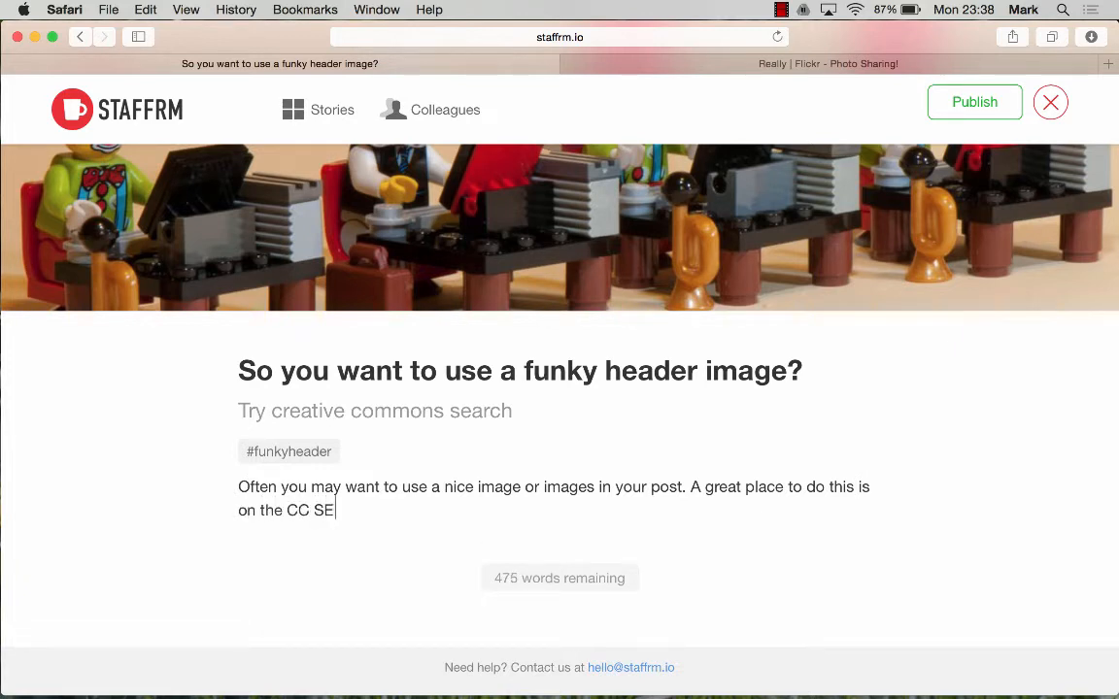
key("BackSpace")
type("earch site.")
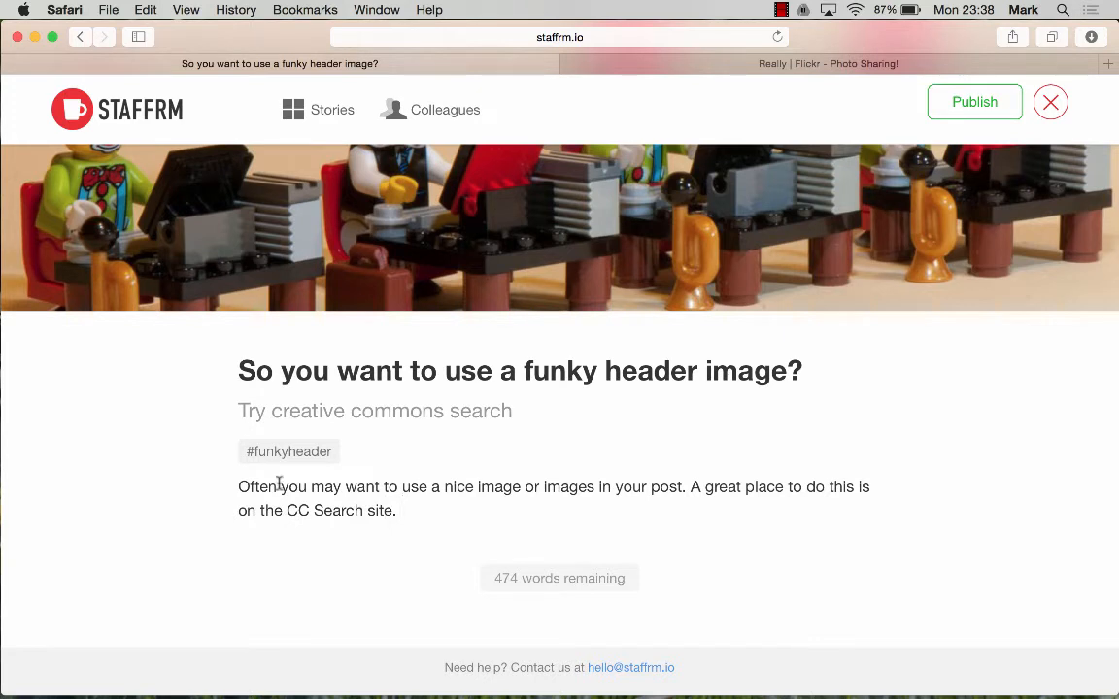
- Select the words "CC Search" in the story body and copy the address search.creativecommons.org from the Creative Commons search page
left_click_drag(287, 510, 363, 512)
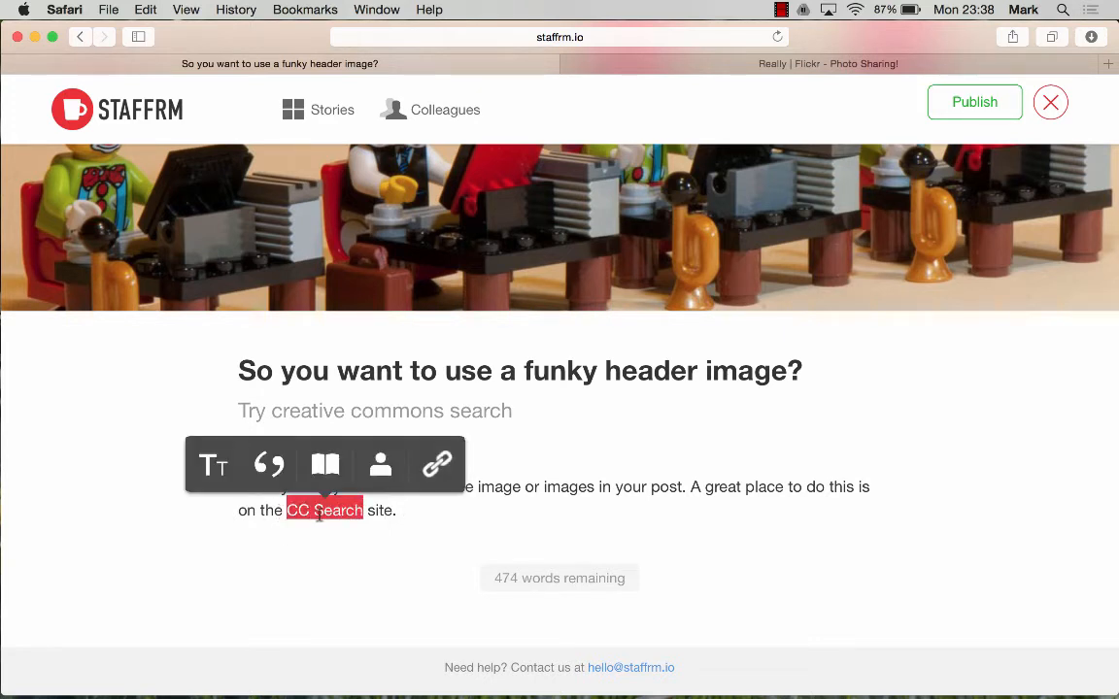
left_click(741, 65)
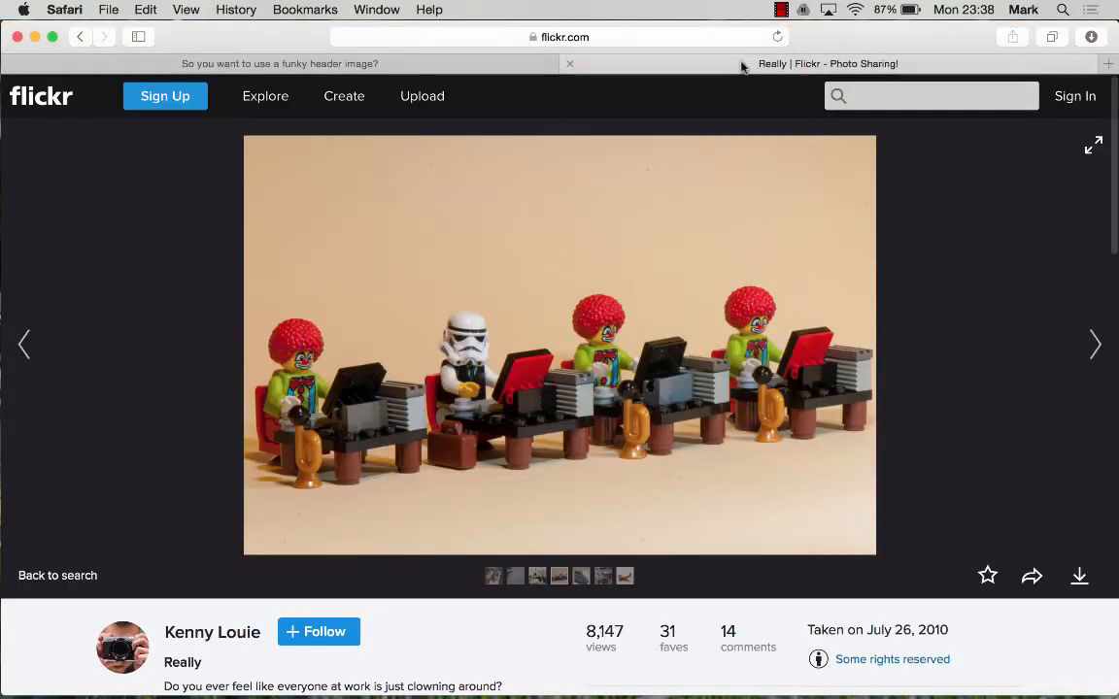
left_click(81, 36)
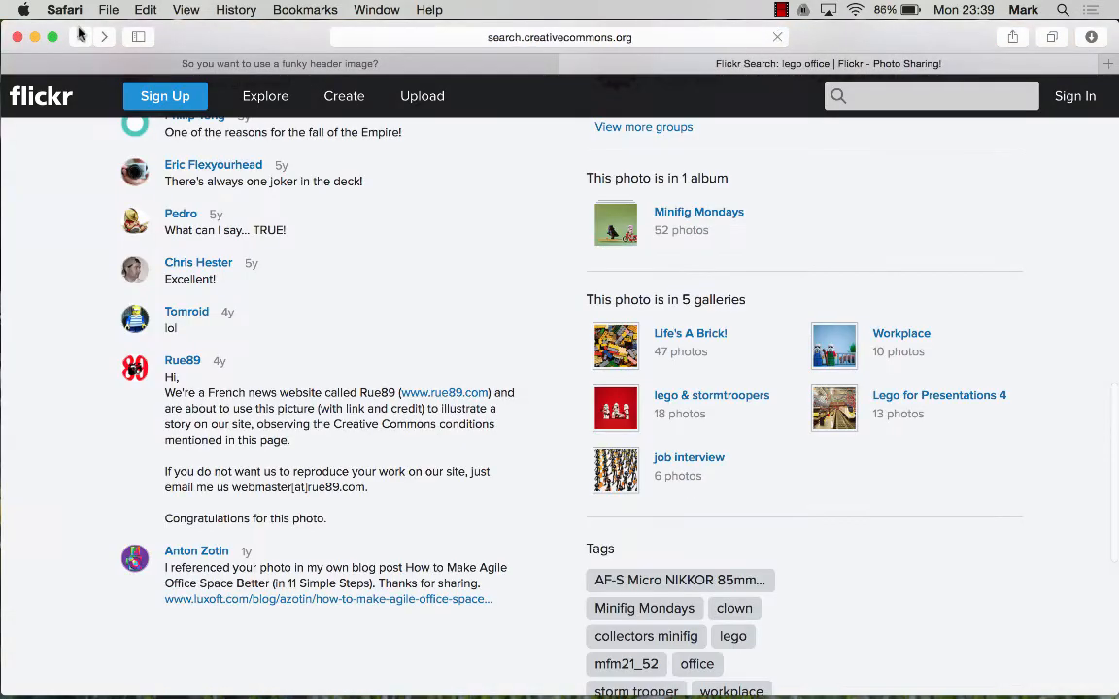
left_click(80, 36)
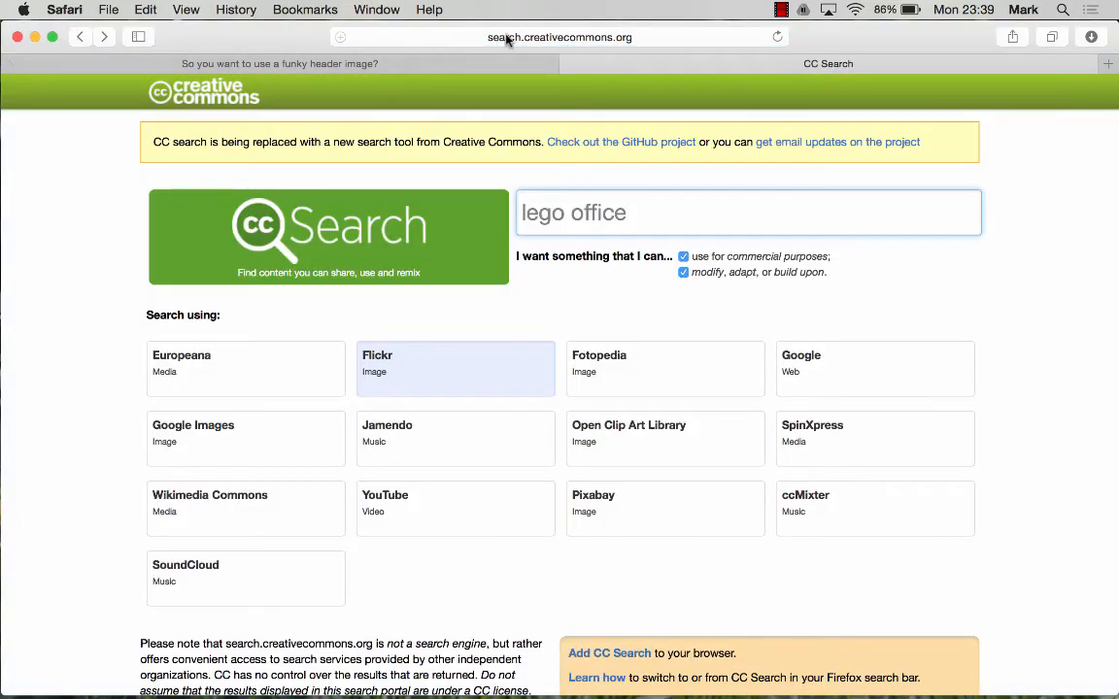
left_click(506, 39)
key("super+c")
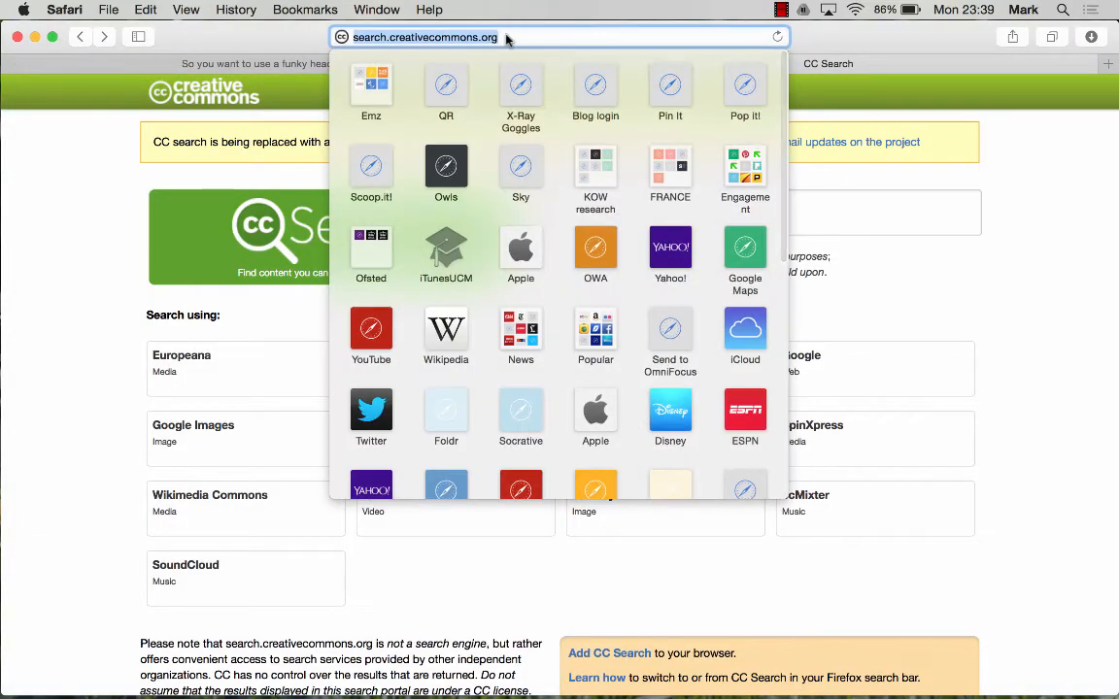
left_click(276, 36)
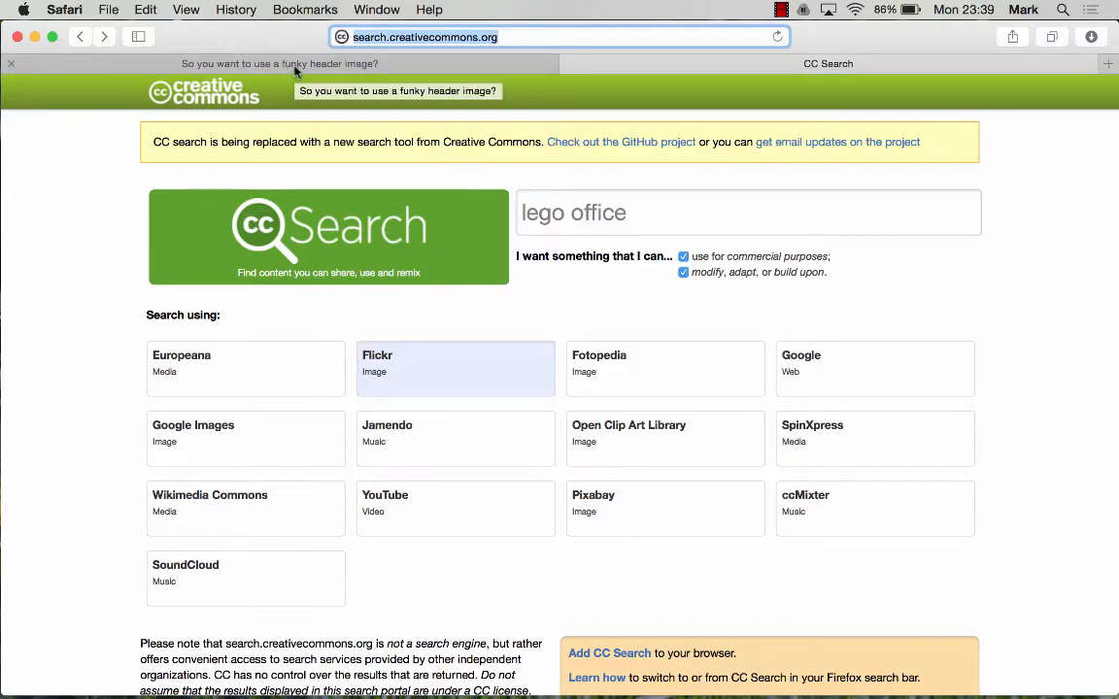
left_click(295, 66)
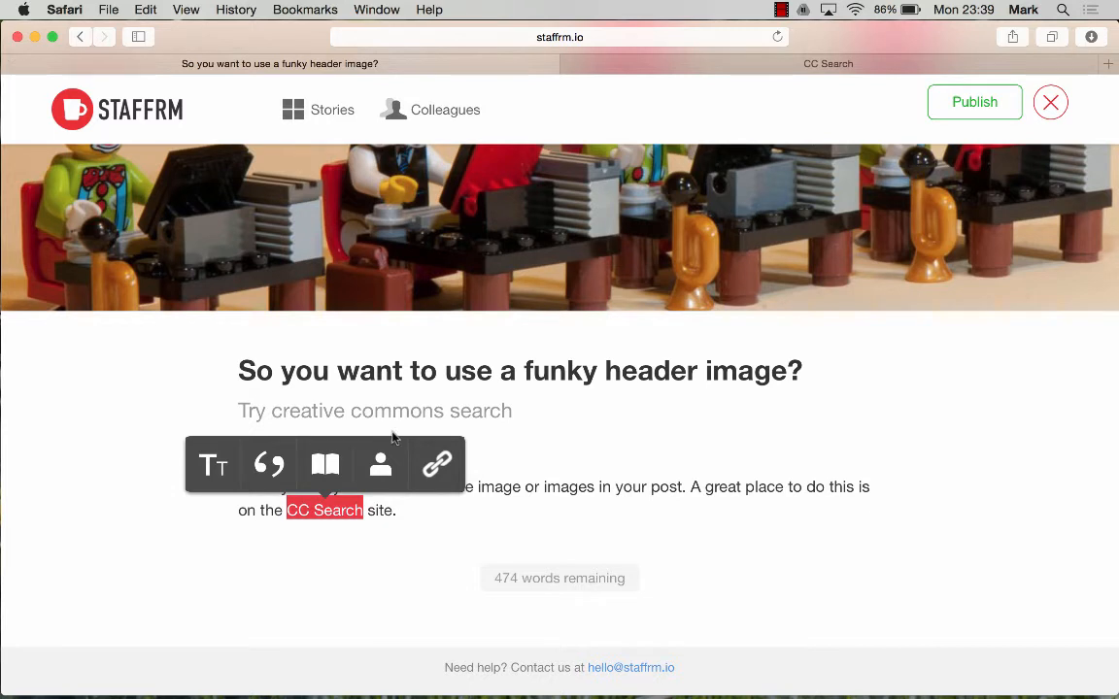
left_click(436, 470)
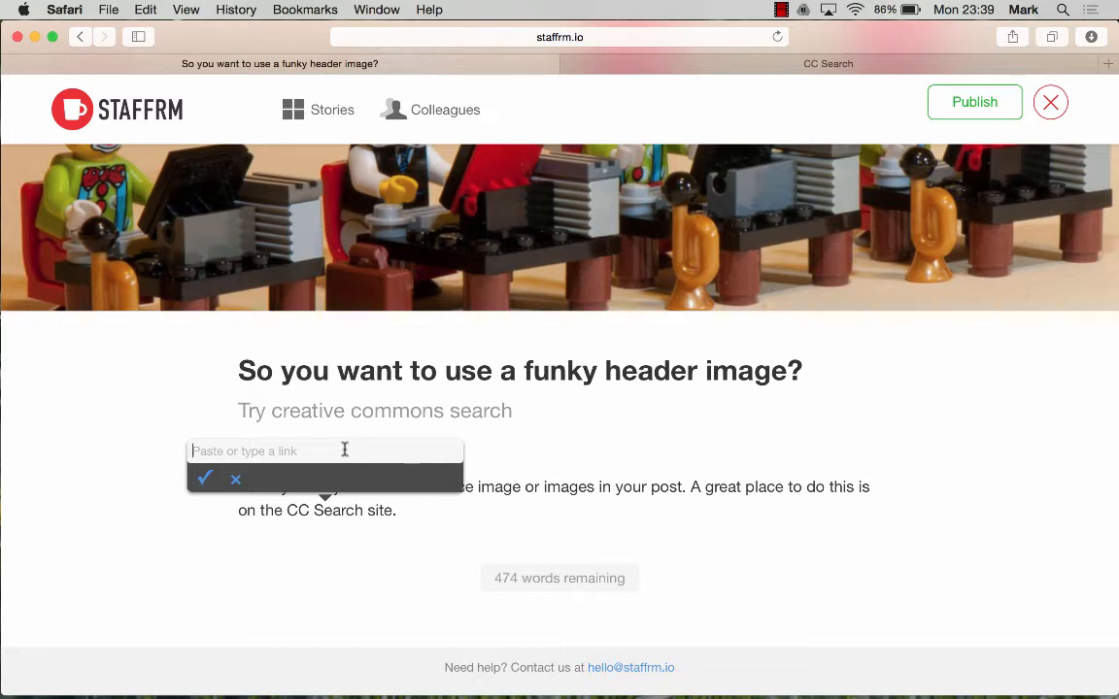
key("super+v")
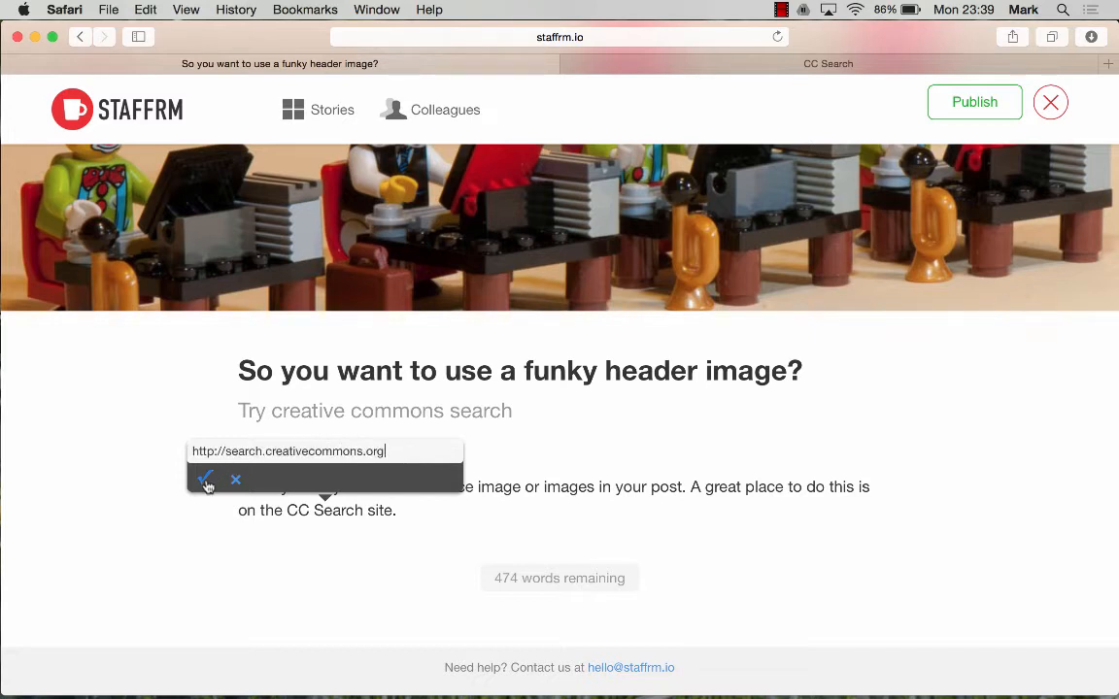
left_click(207, 483)
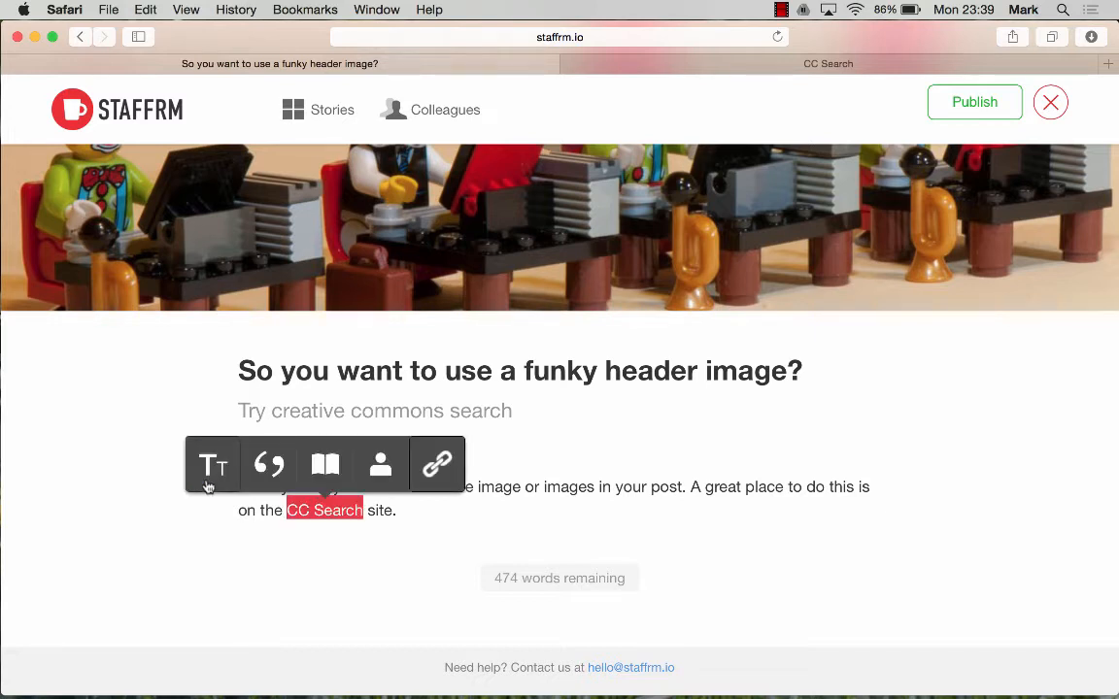
left_click(405, 510)
mouse_move(307, 512)
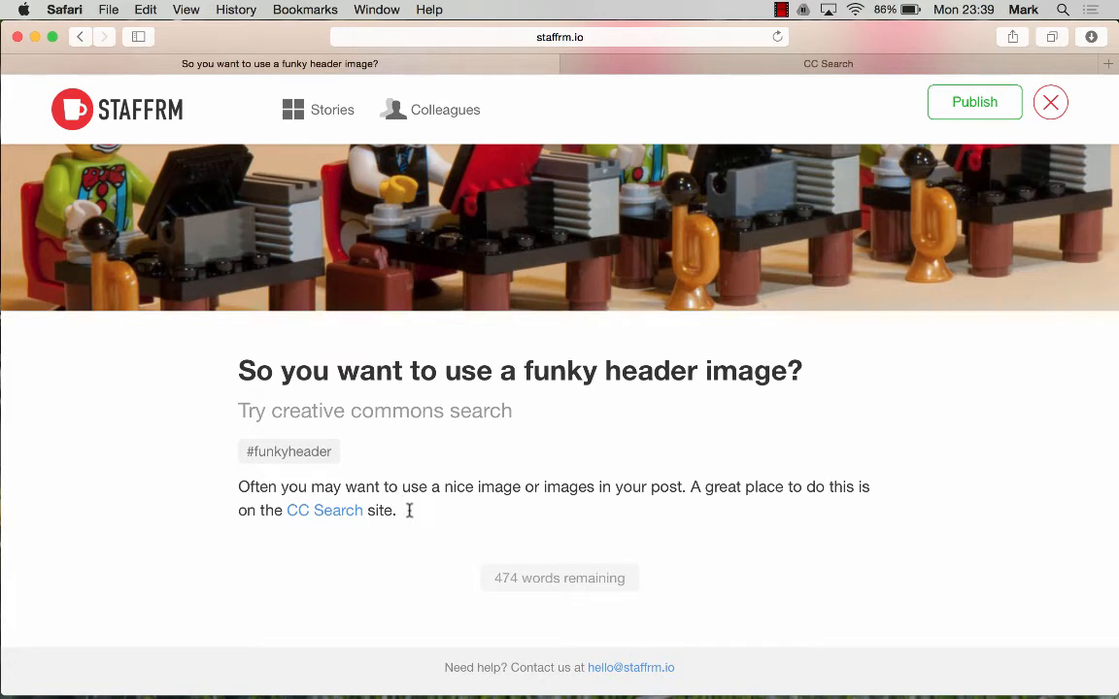
- Add a sentence thanking a colleague by first name "for recommending this." and link that name to the colleague's Staffrm profile
type("Thanks to Step")
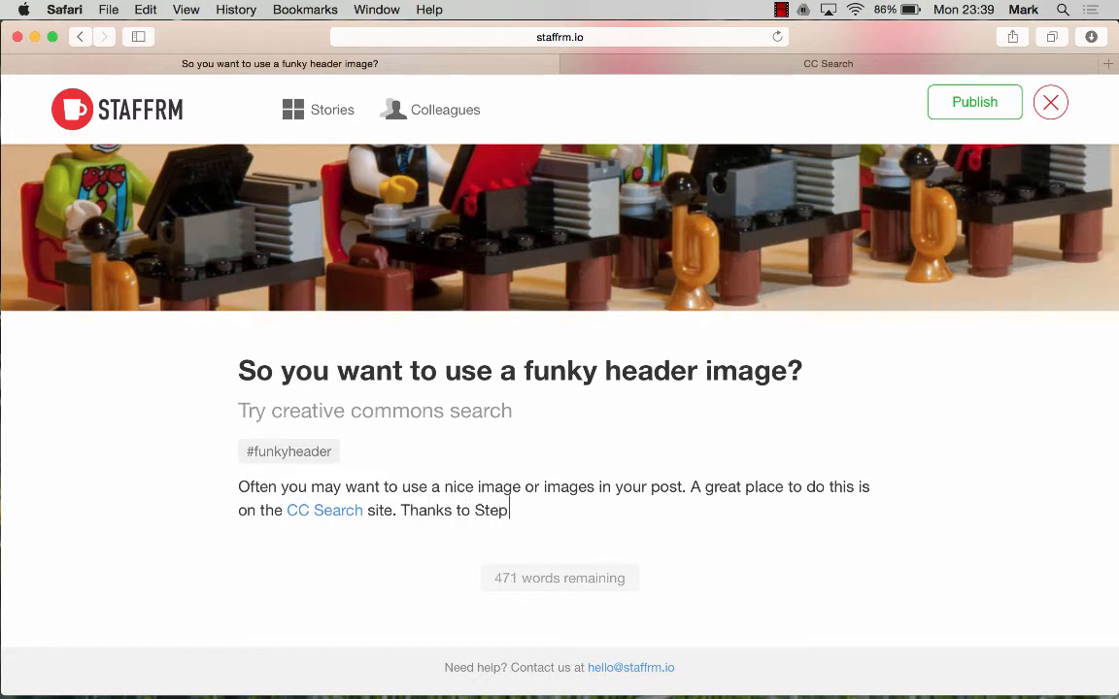
type("hen for recommending this.")
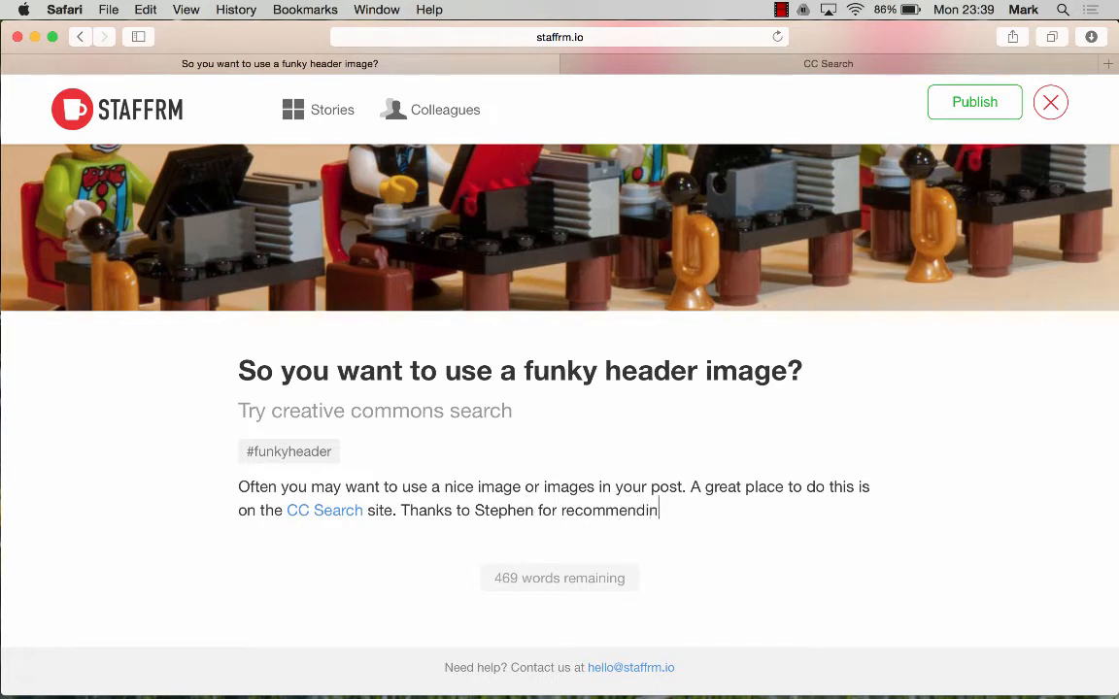
double_click(488, 507)
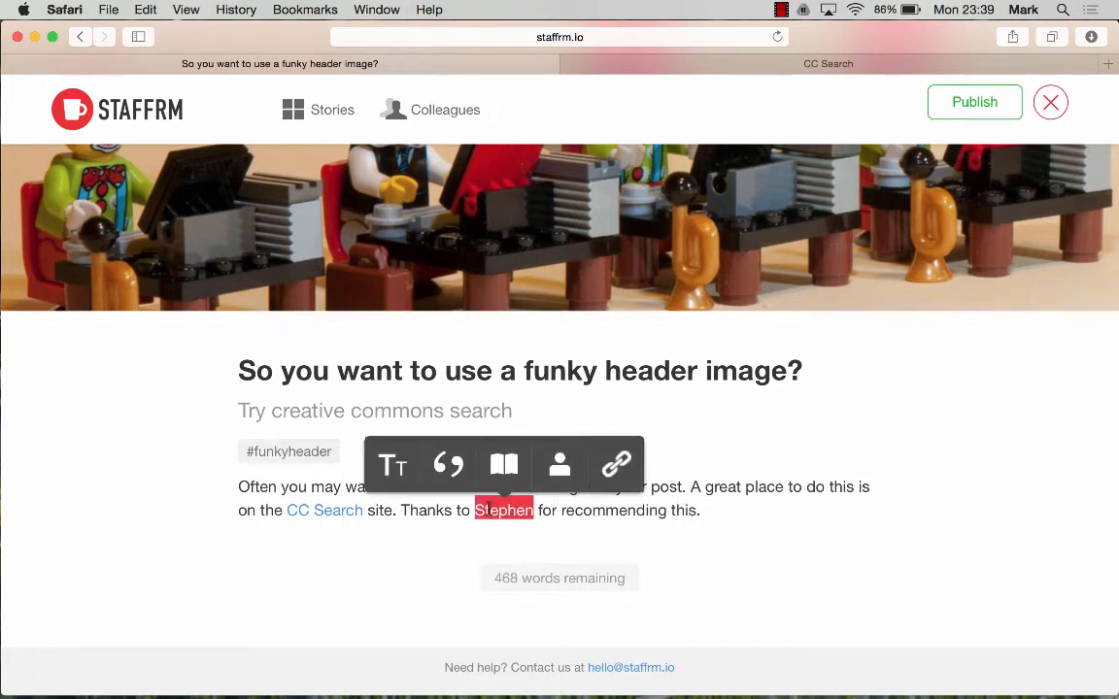
left_click(559, 470)
type("mrlocke")
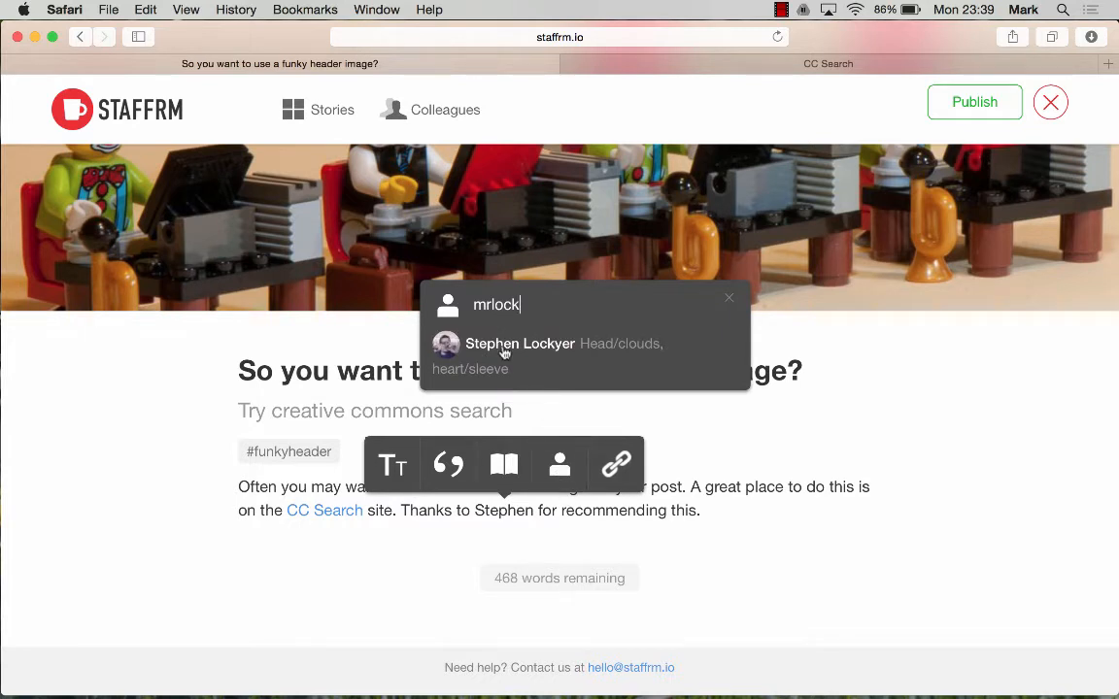
left_click(503, 350)
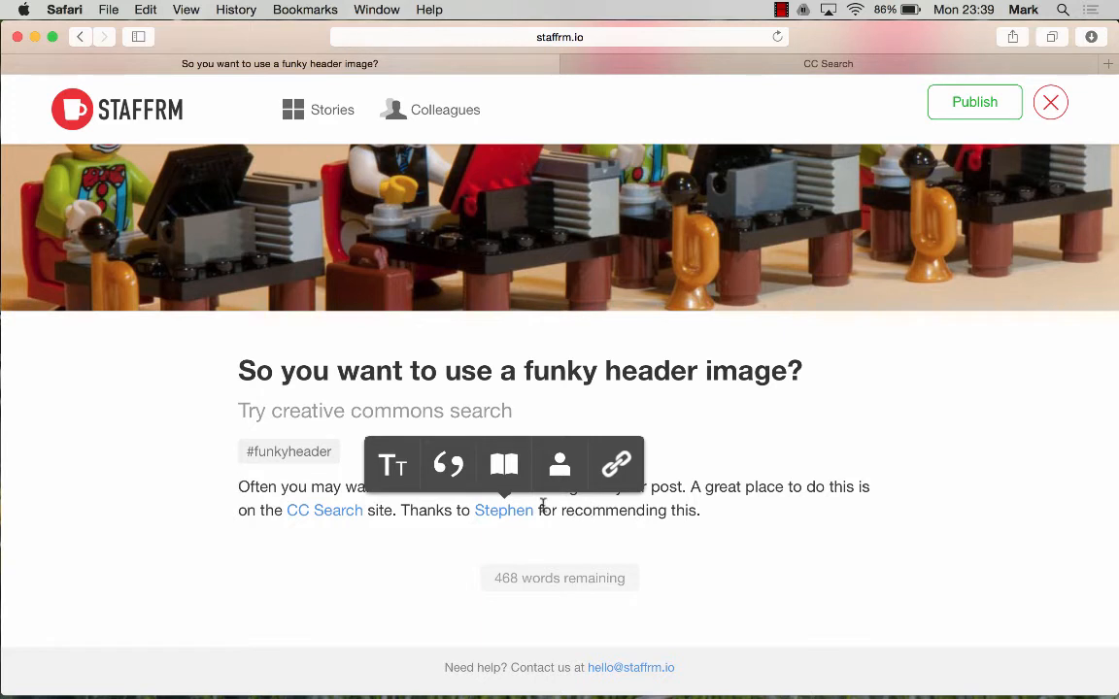
left_click(698, 511)
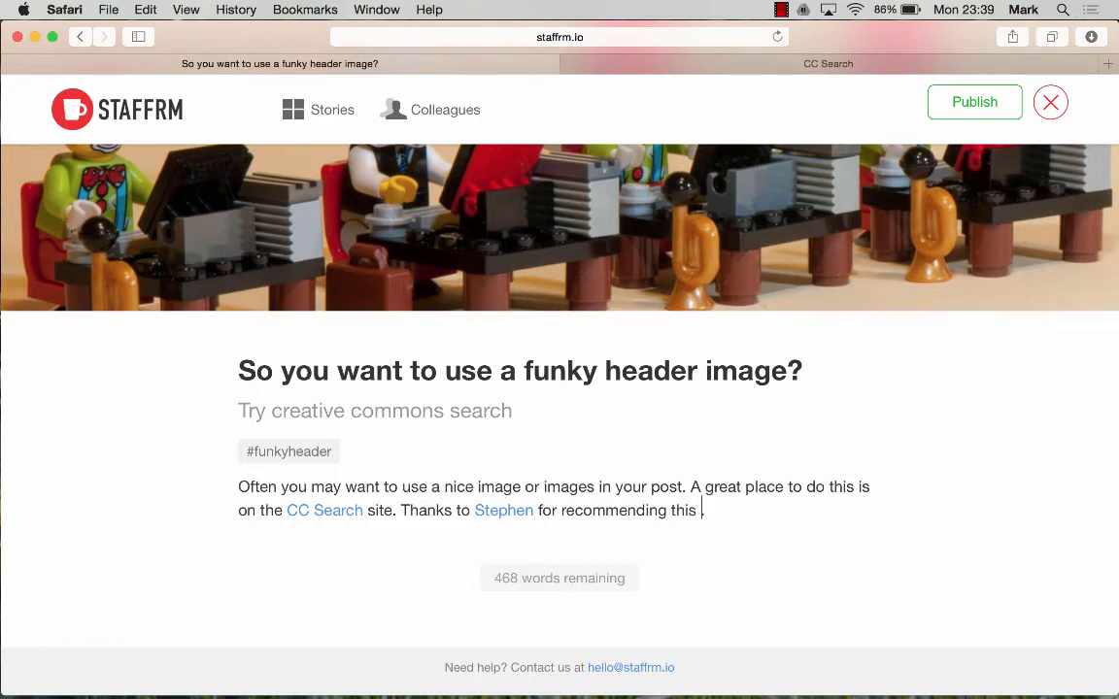
type("(@mrlock")
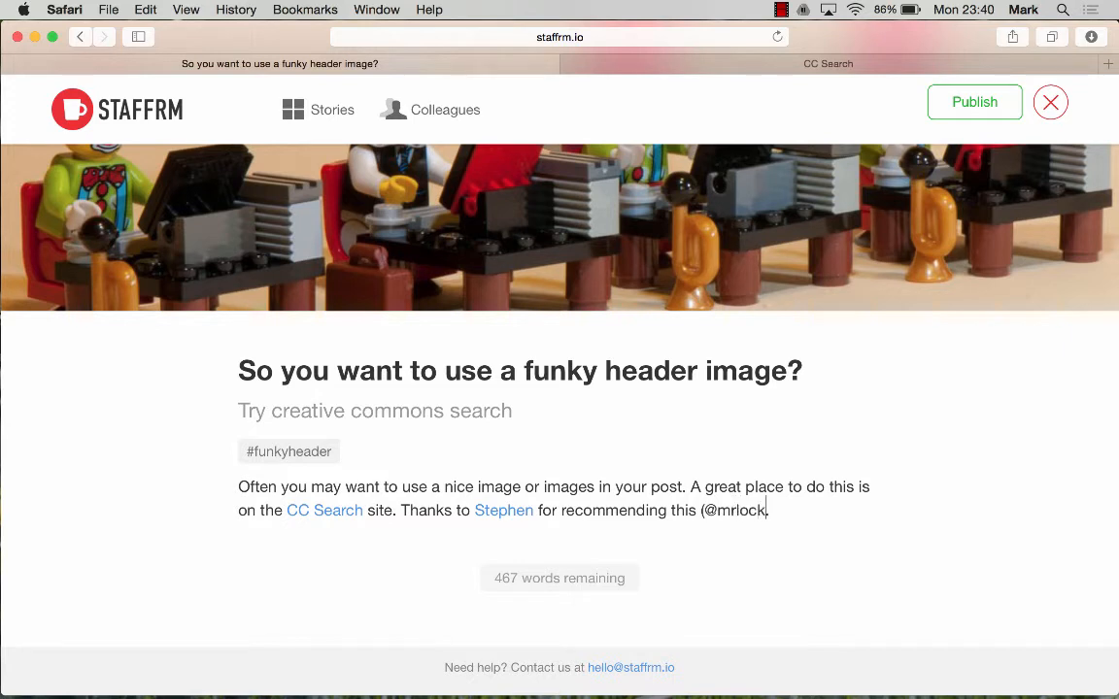
type("yer).")
left_click_drag(796, 512, 706, 510)
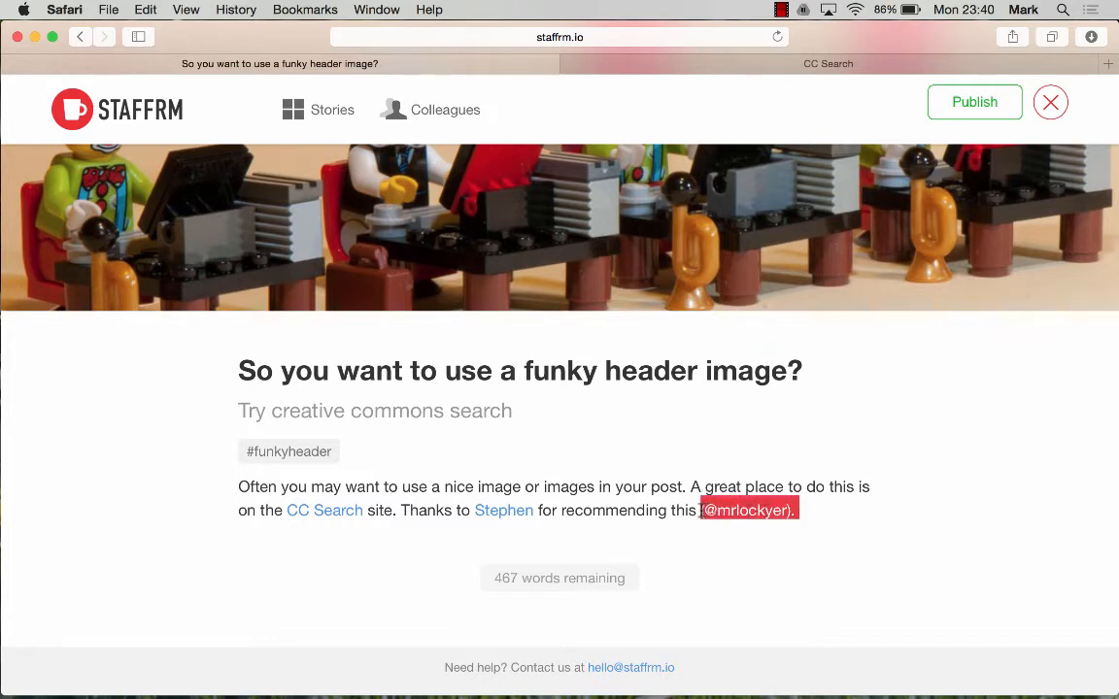
key("BackSpace")
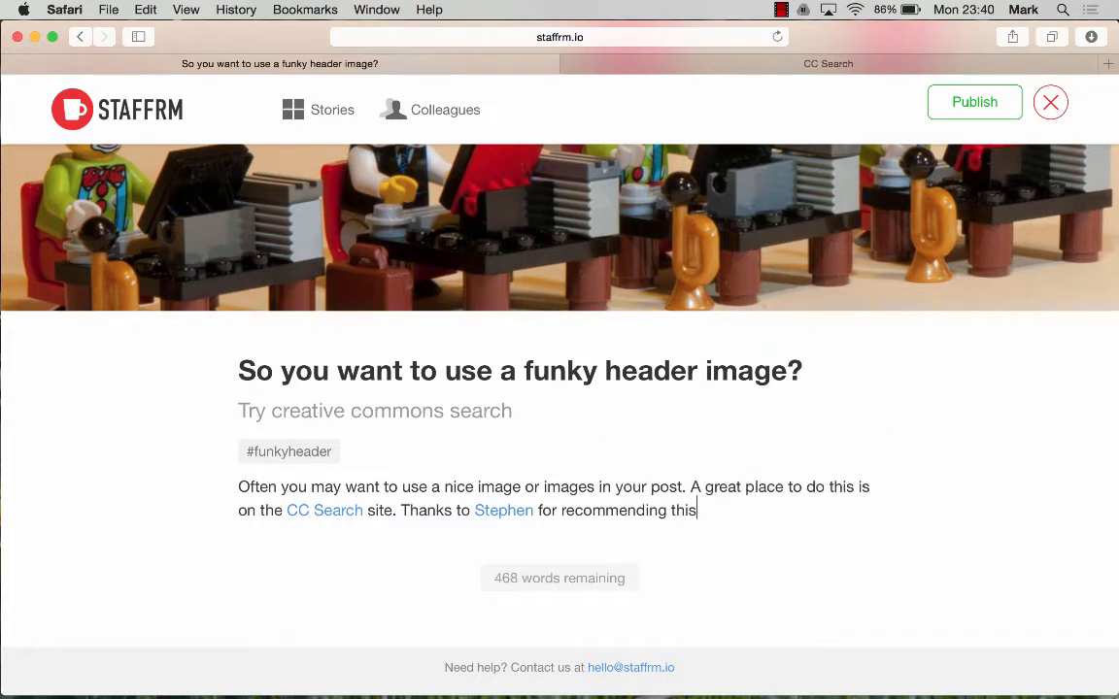
- Add a new paragraph reading "An example image might be..." below the opening paragraph of the story
key("Return")
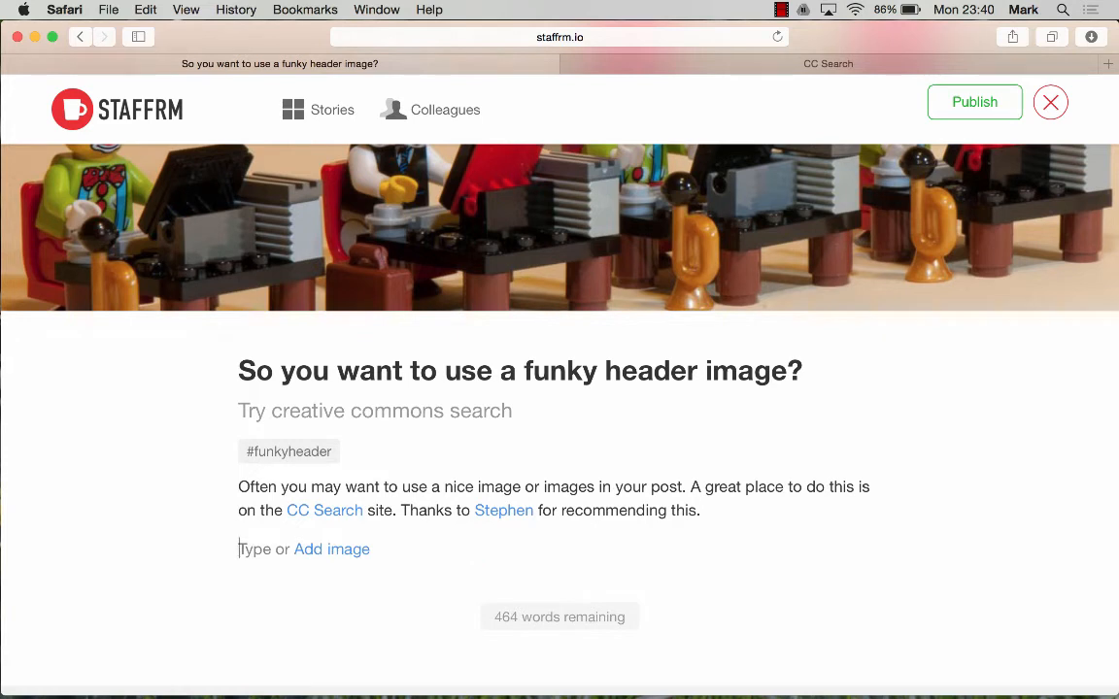
type("An exam")
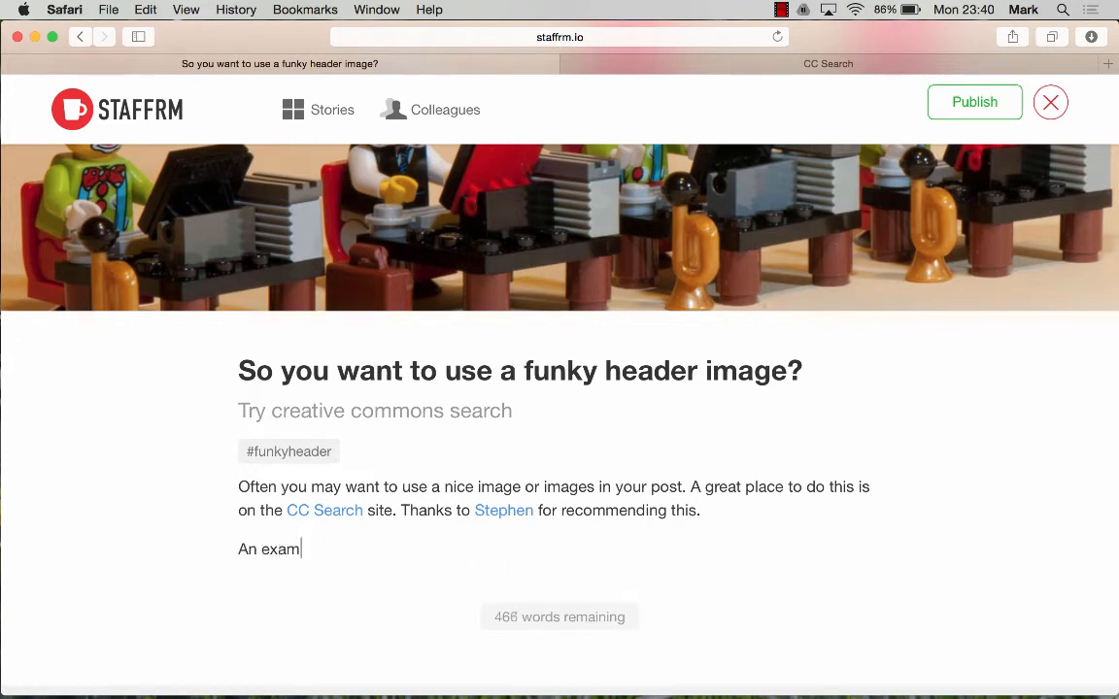
type("ple image might be")
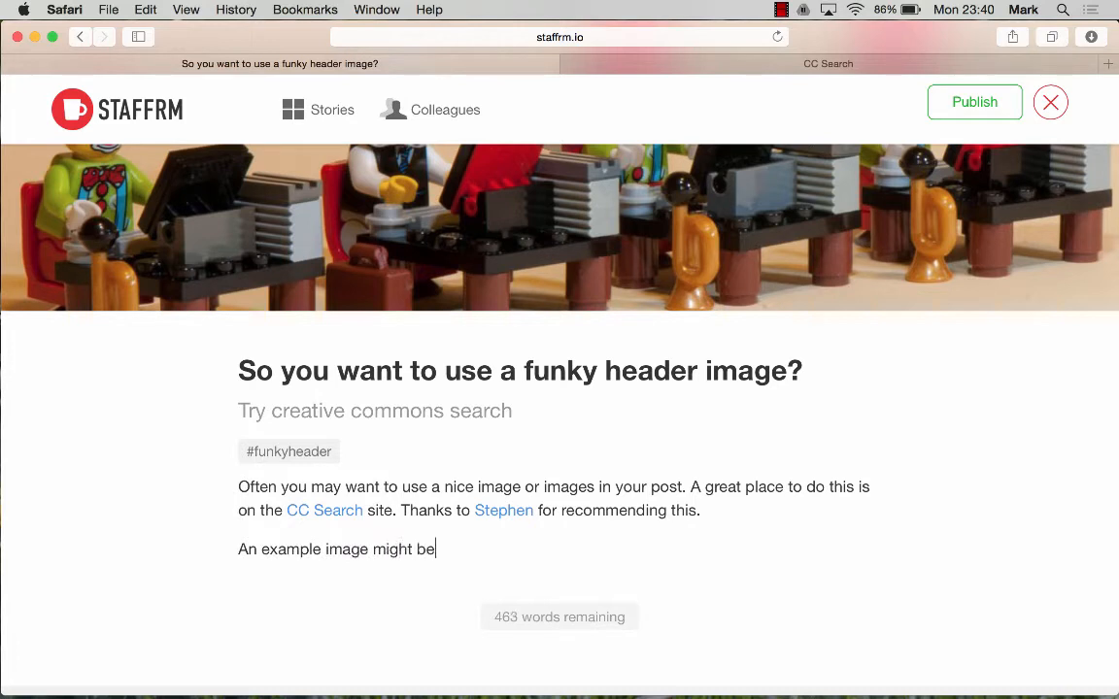
type("...")
key("Return")
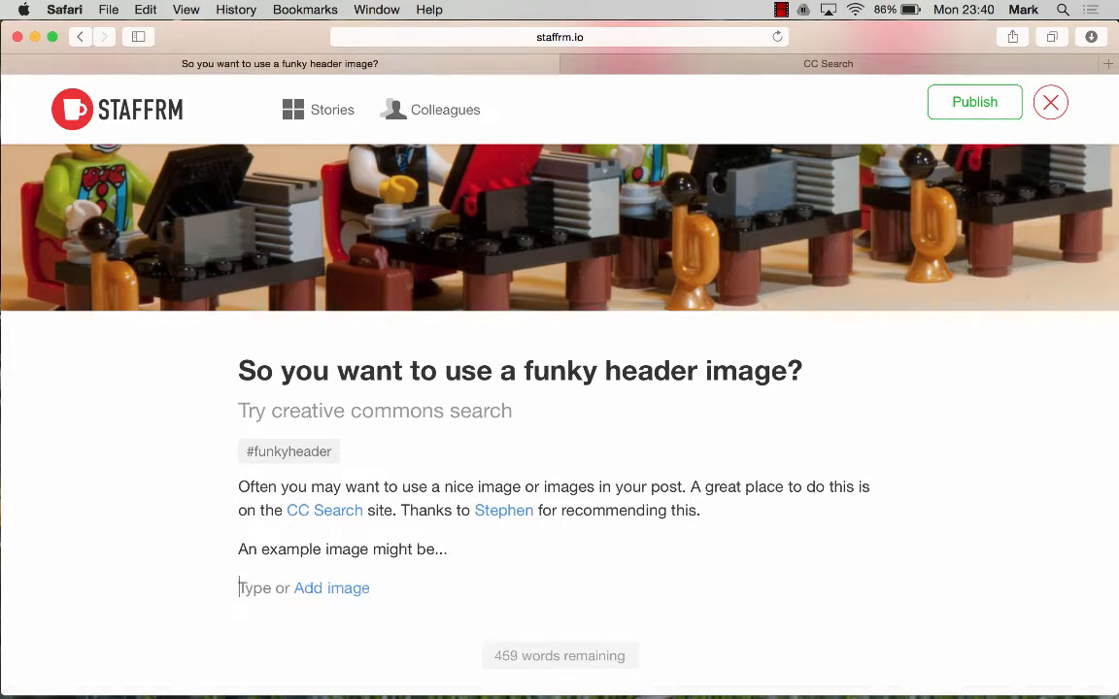
- Insert the "lego office" image from the Desktop below the "An example image might be..." line
left_click(327, 591)
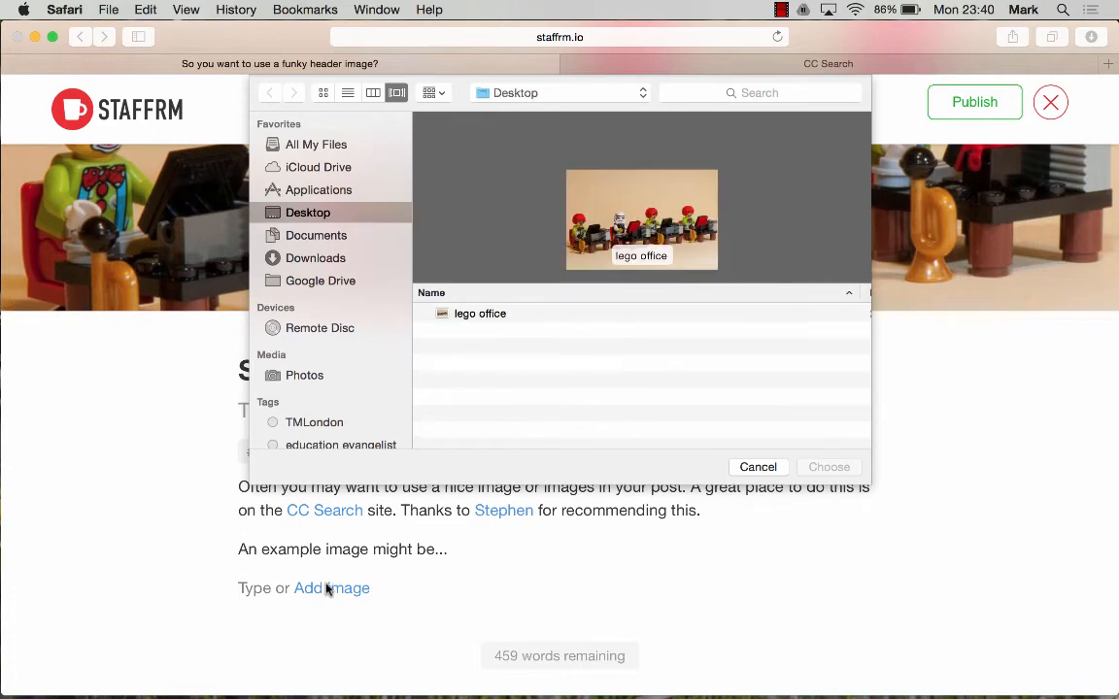
double_click(481, 316)
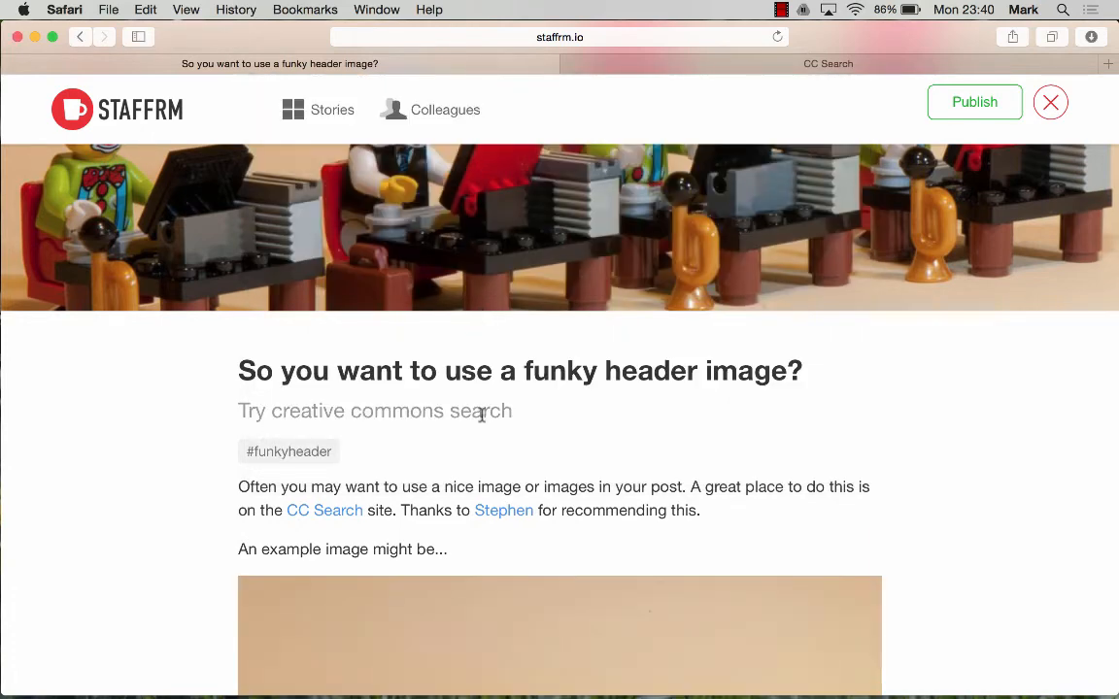
scroll(478, 505, "down", 10)
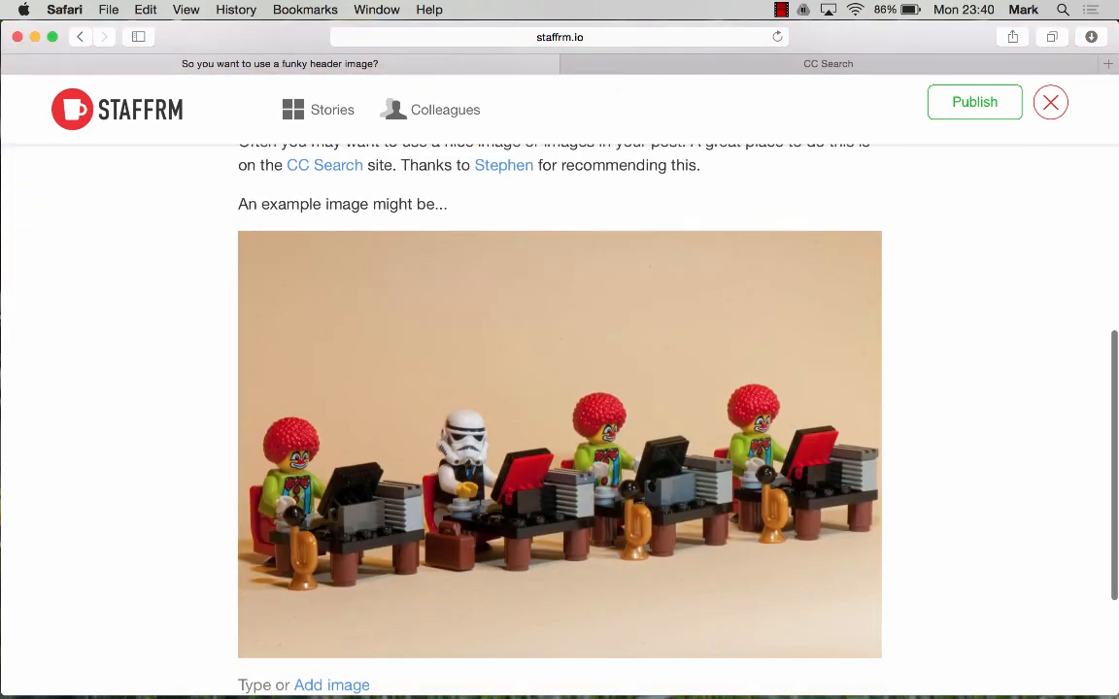
scroll(479, 500, "down", 2)
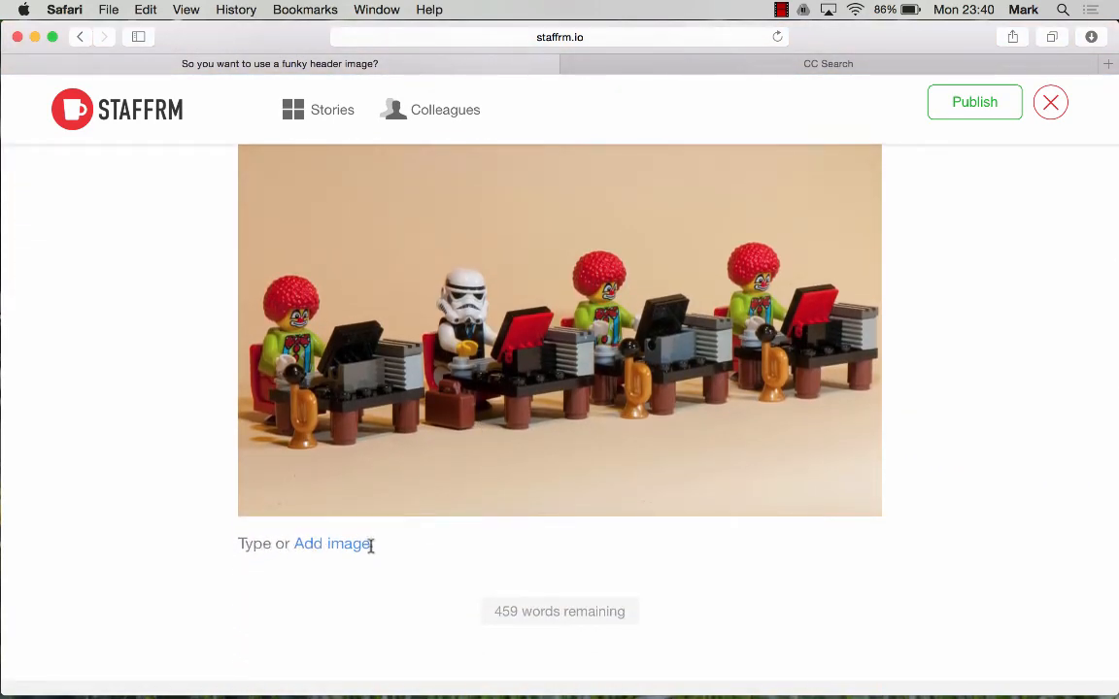
- Format the line "An example image might be..." above the inserted image as a heading
scroll(369, 542, "up", 5)
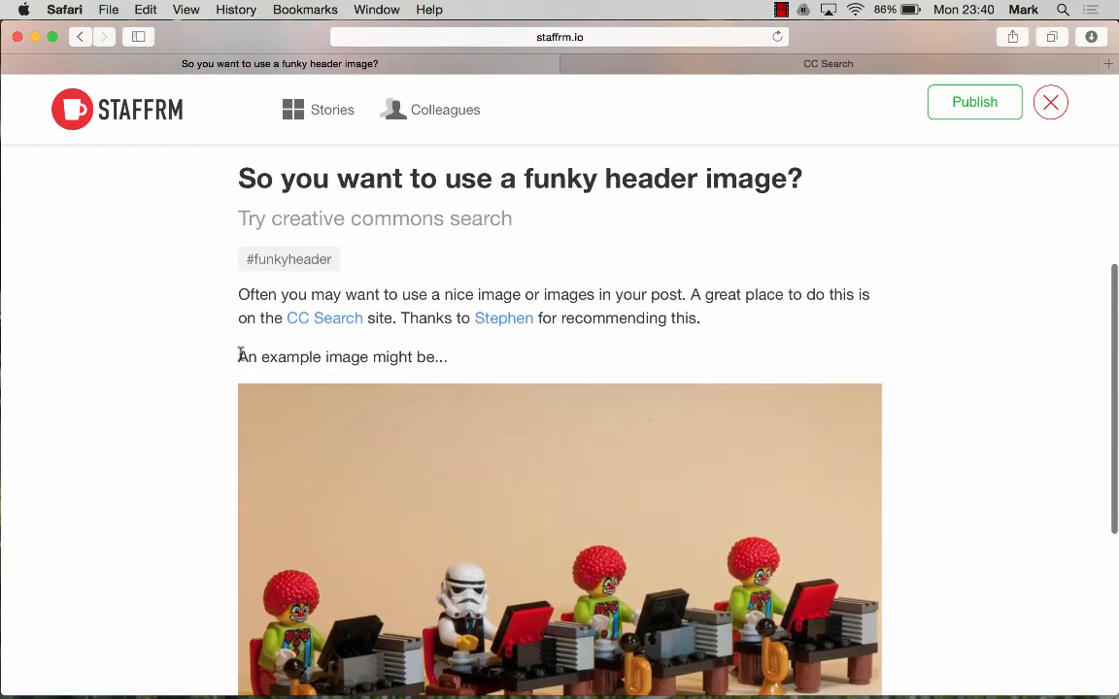
left_click_drag(239, 357, 452, 347)
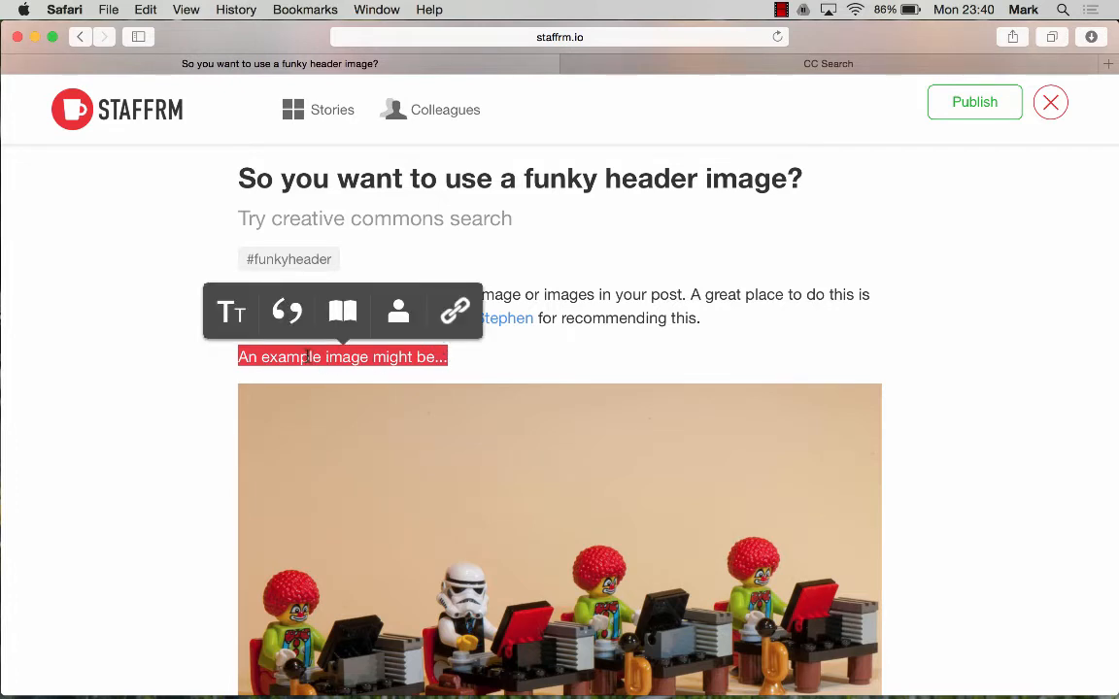
left_click(229, 315)
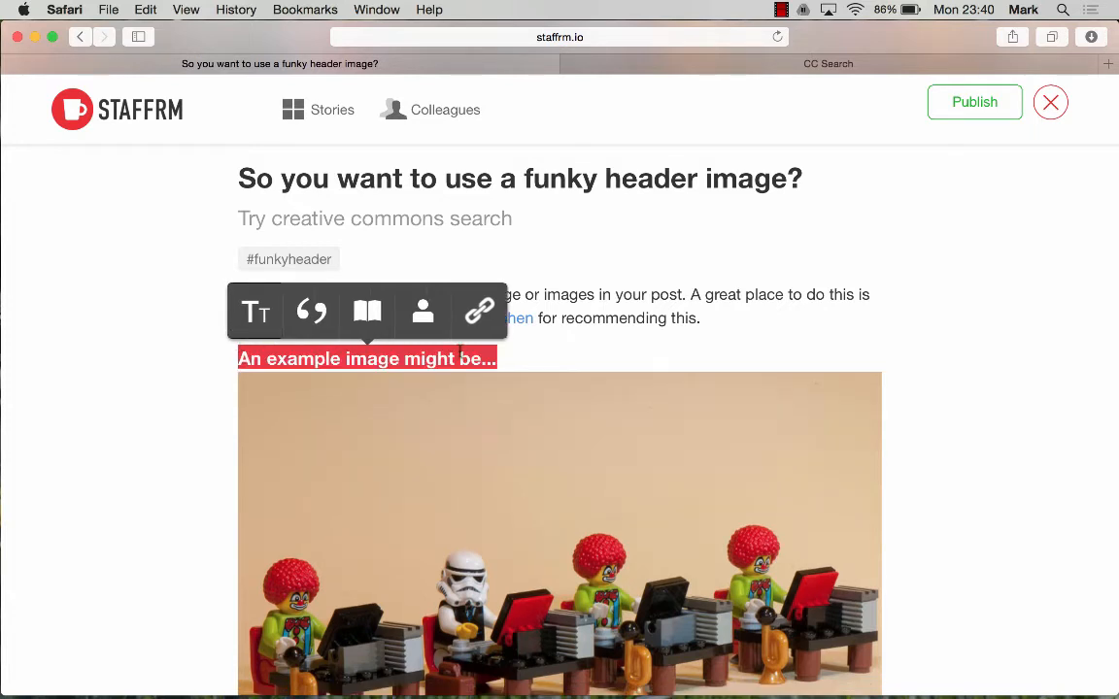
left_click(509, 358)
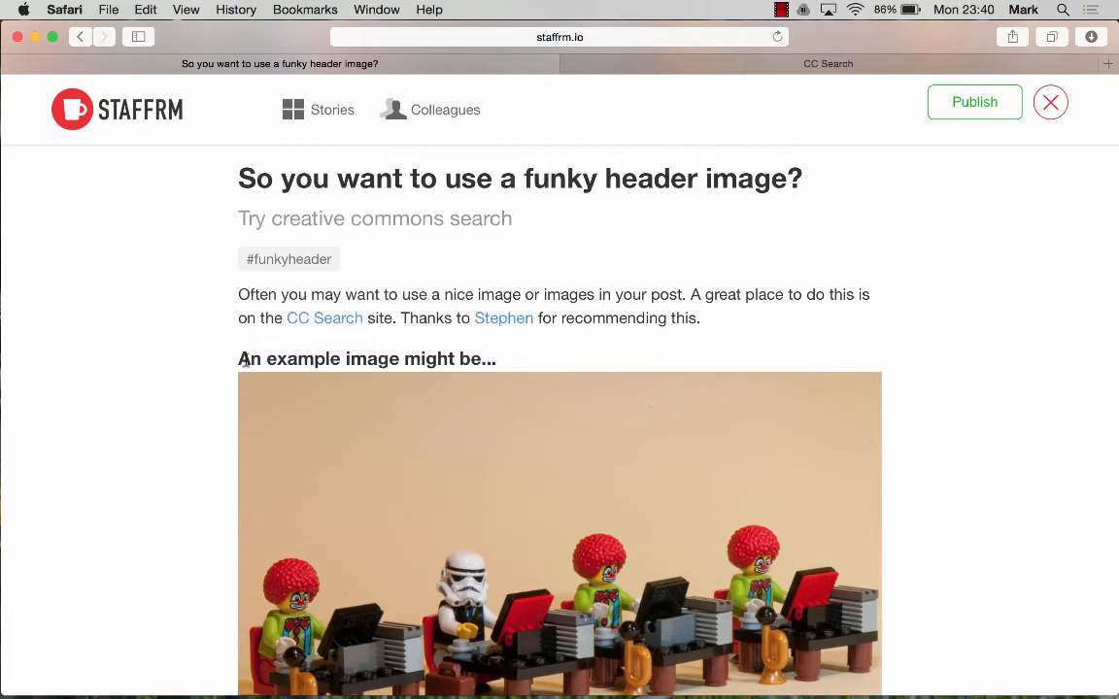
- Add the line "Other options might be..." below the inserted image
scroll(418, 504, "down", 5)
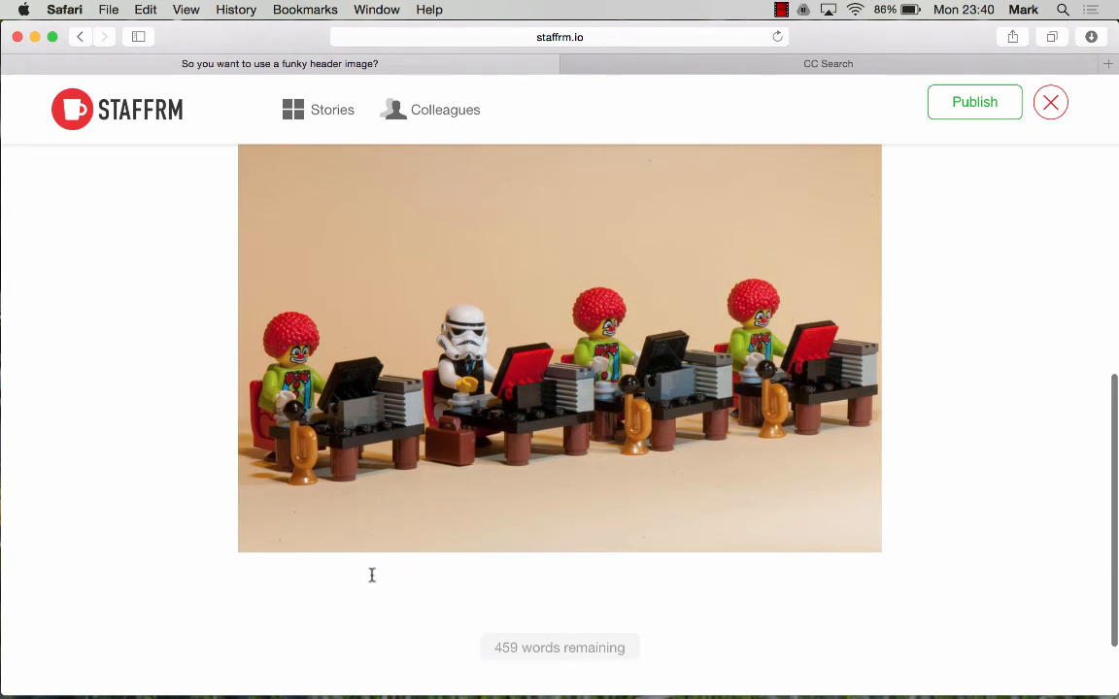
left_click(369, 579)
type("O")
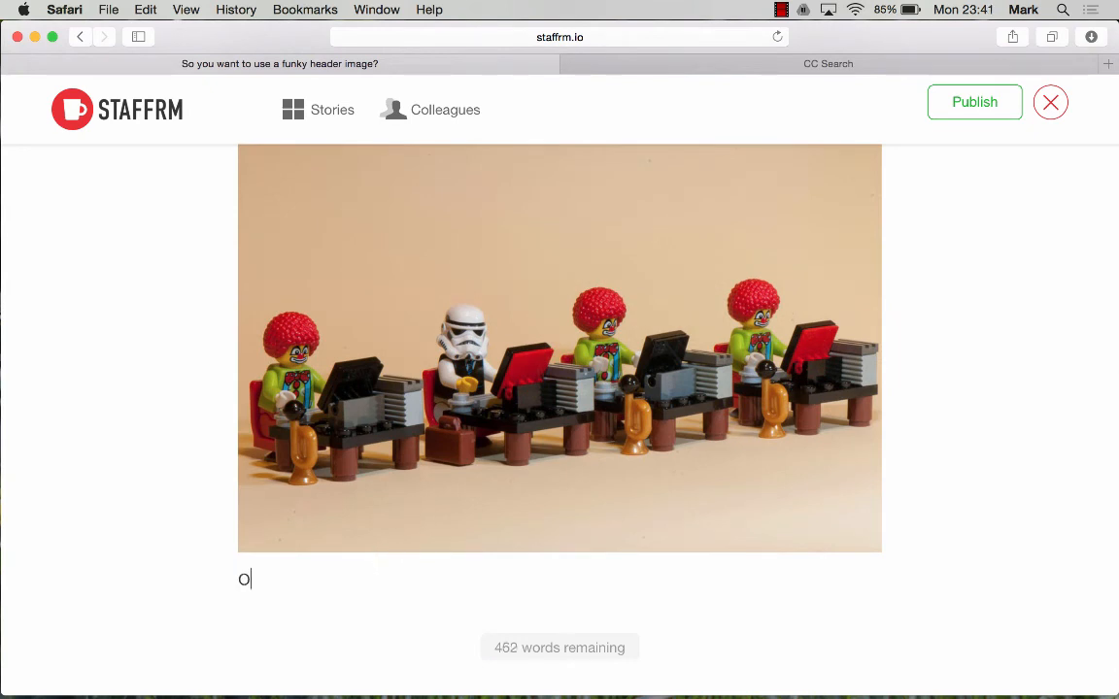
type("ther options mig")
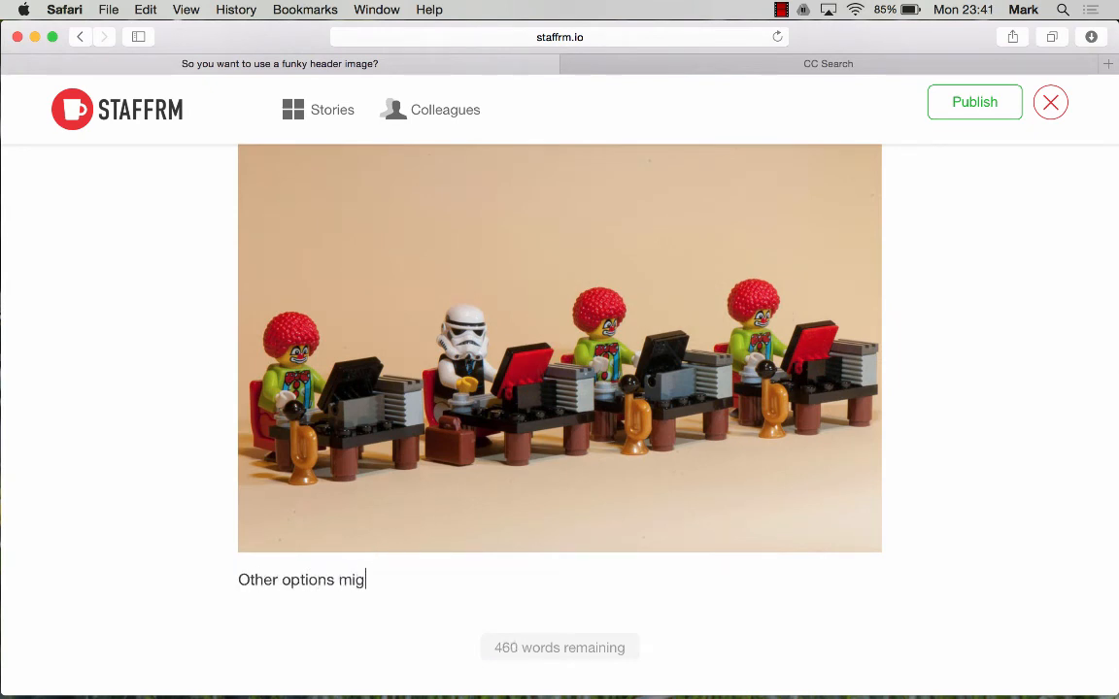
type("ht be...")
- Link the words "Other options" to the story "The power of amazing", found by searching stories for "amazing"
left_click_drag(246, 579, 300, 578)
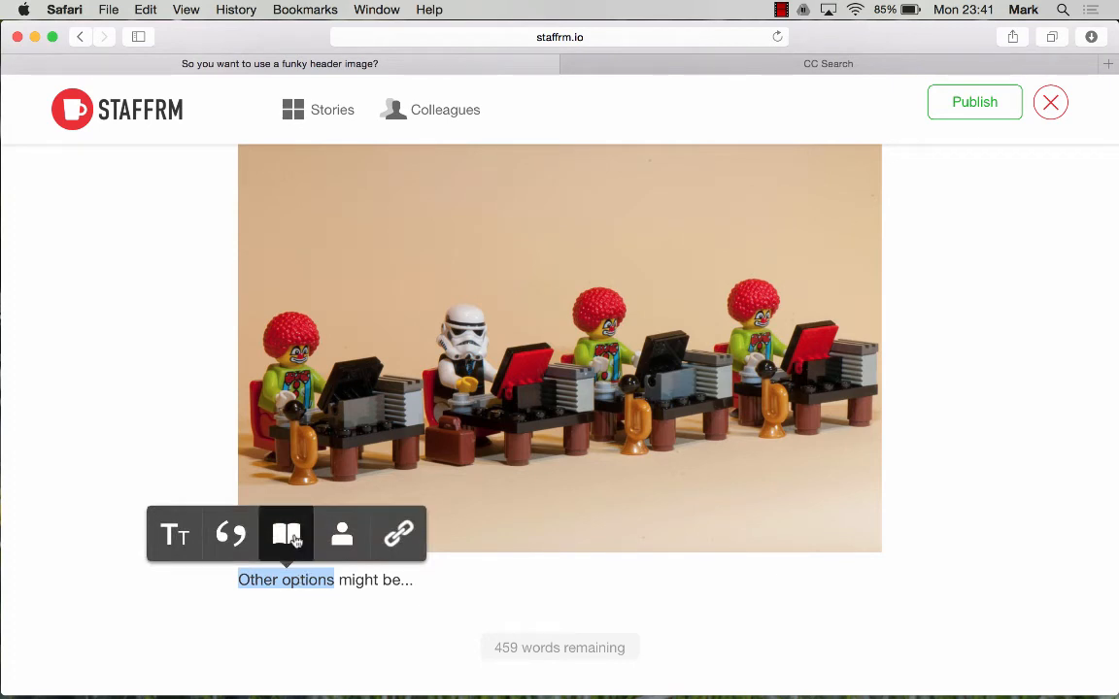
left_click(295, 540)
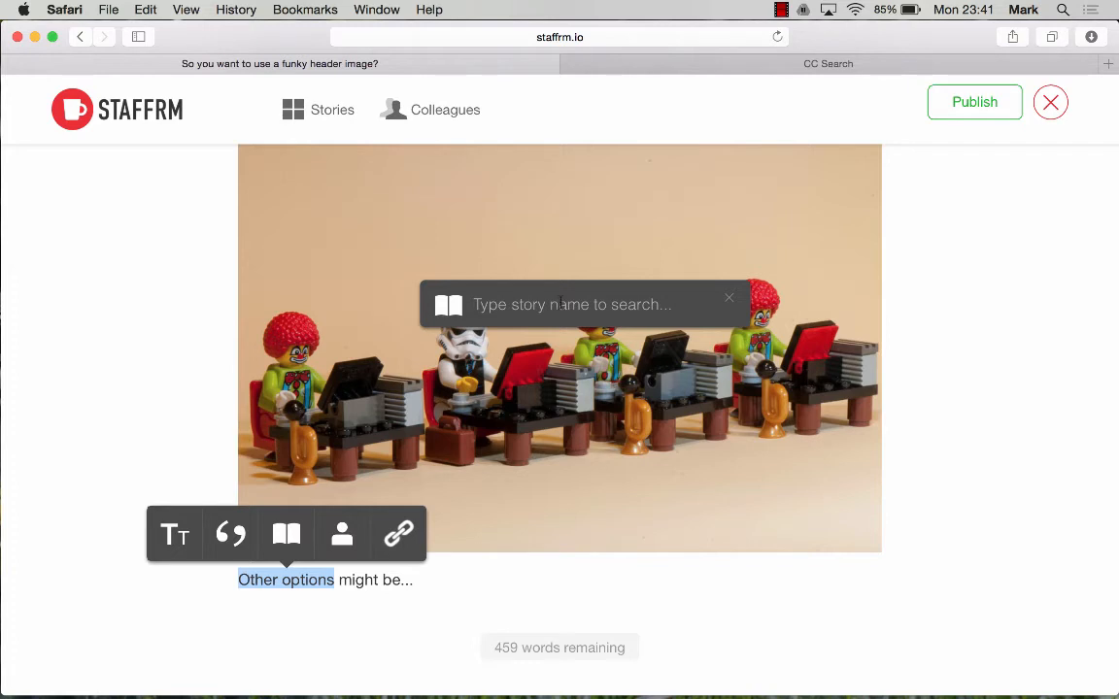
left_click(560, 305)
type("amazing")
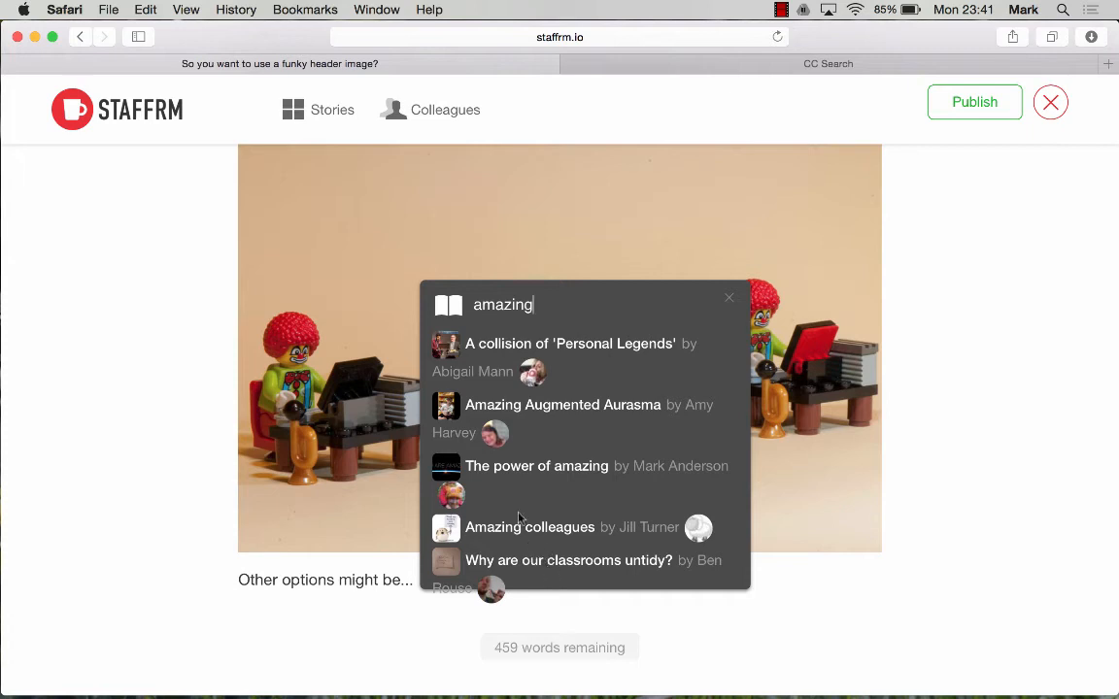
left_click(531, 468)
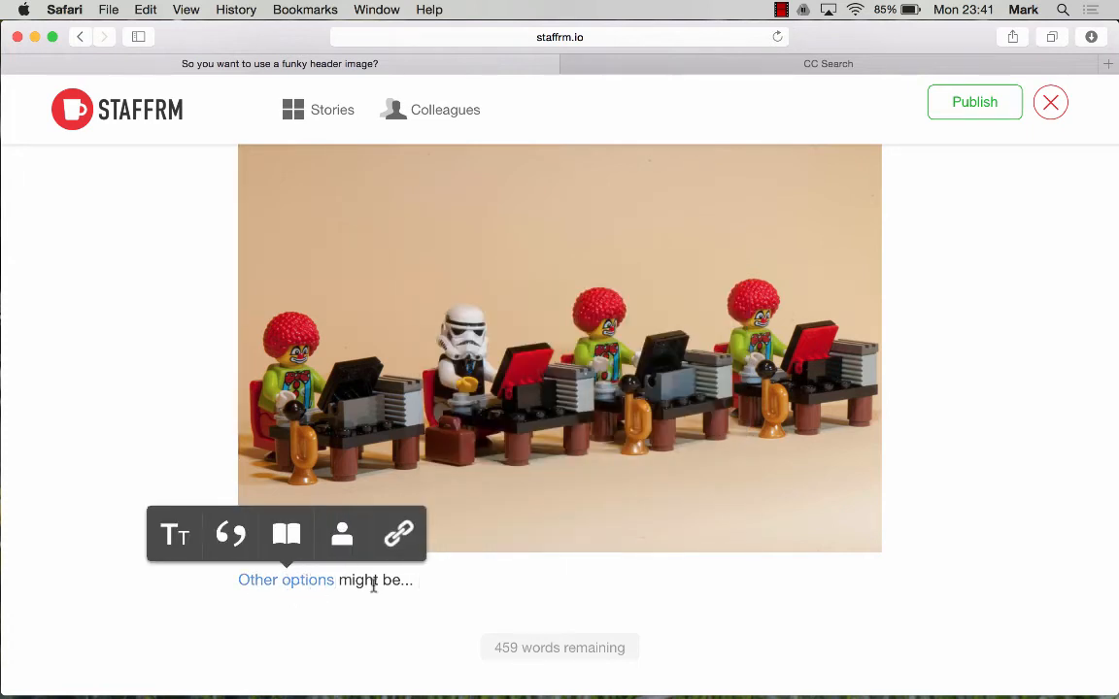
- Add the line "The world is a better place with Staffrm and Staffrmers." below the "Other options might be..." line
left_click(427, 580)
key("Return")
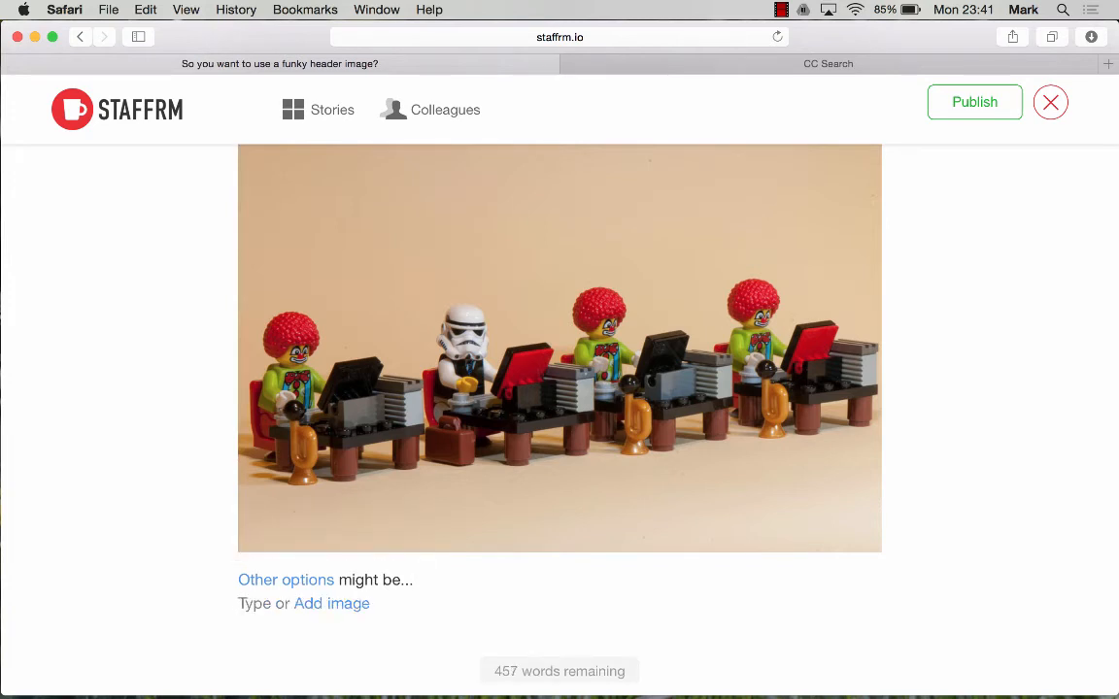
type("The worl")
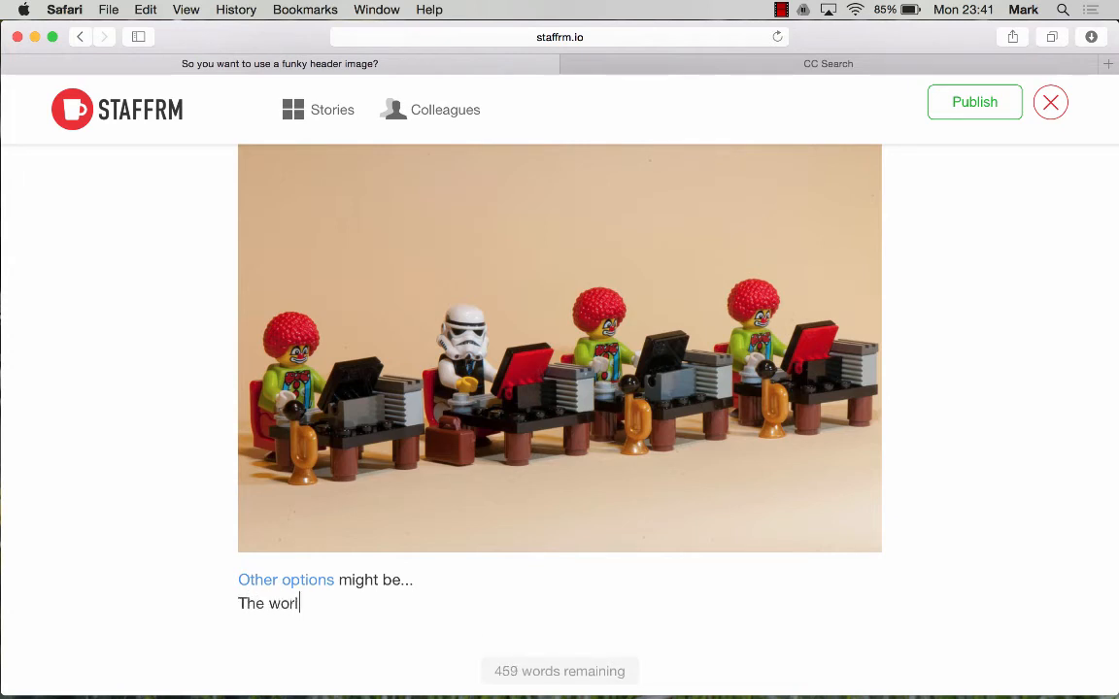
type("d is a better pl")
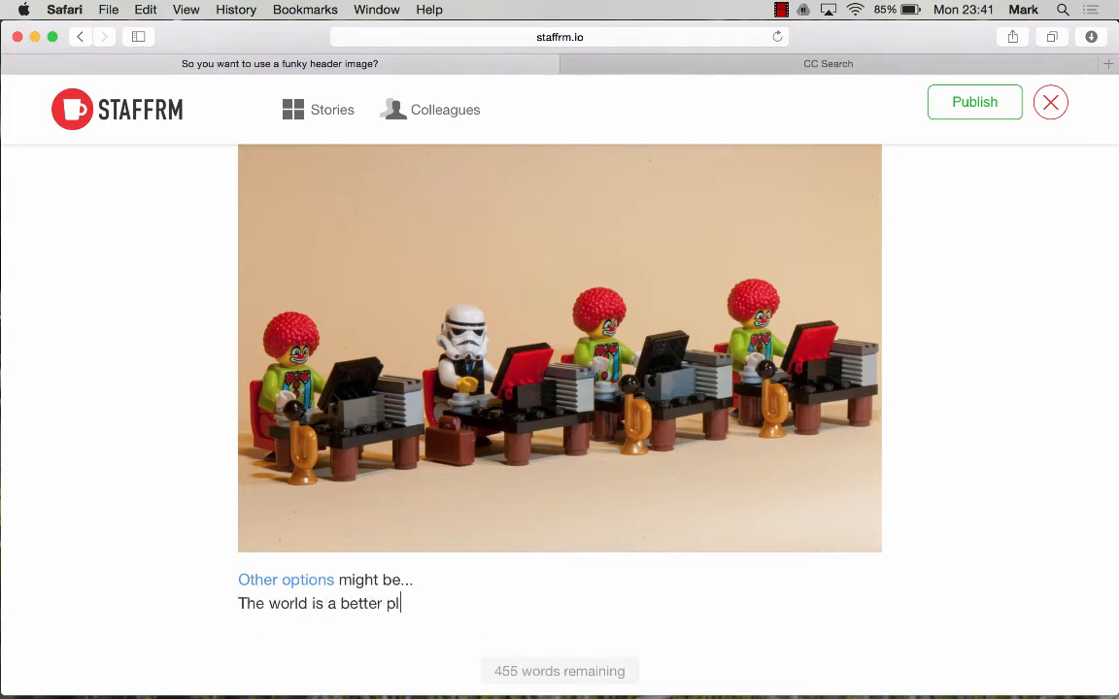
type("ace with St")
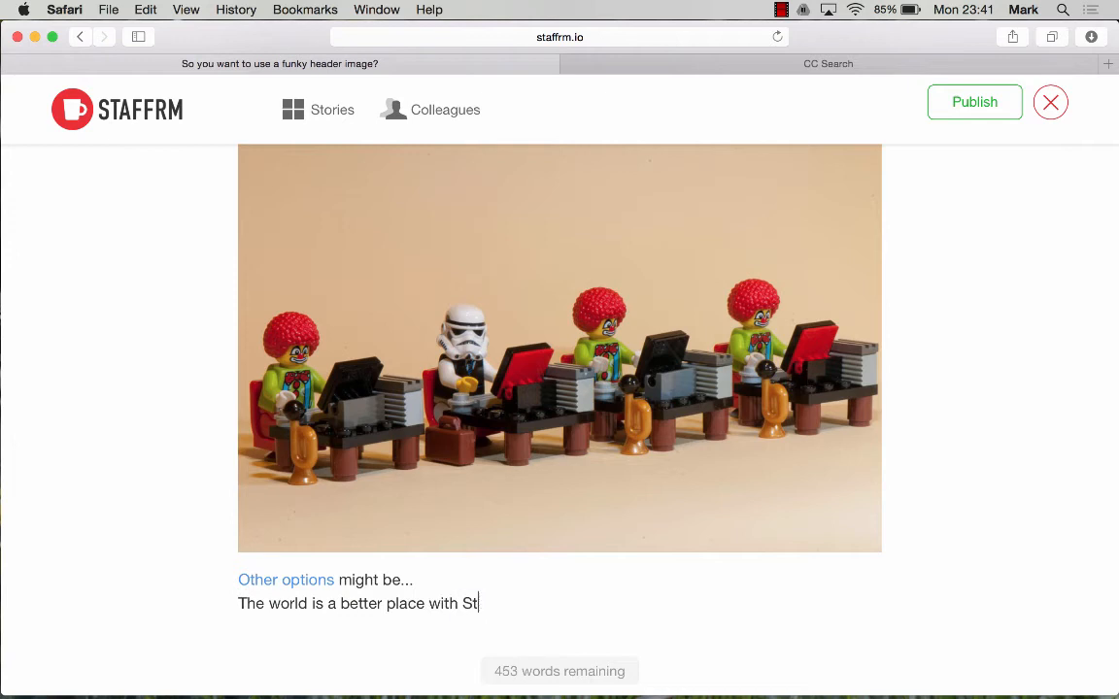
type("affrm and Sta")
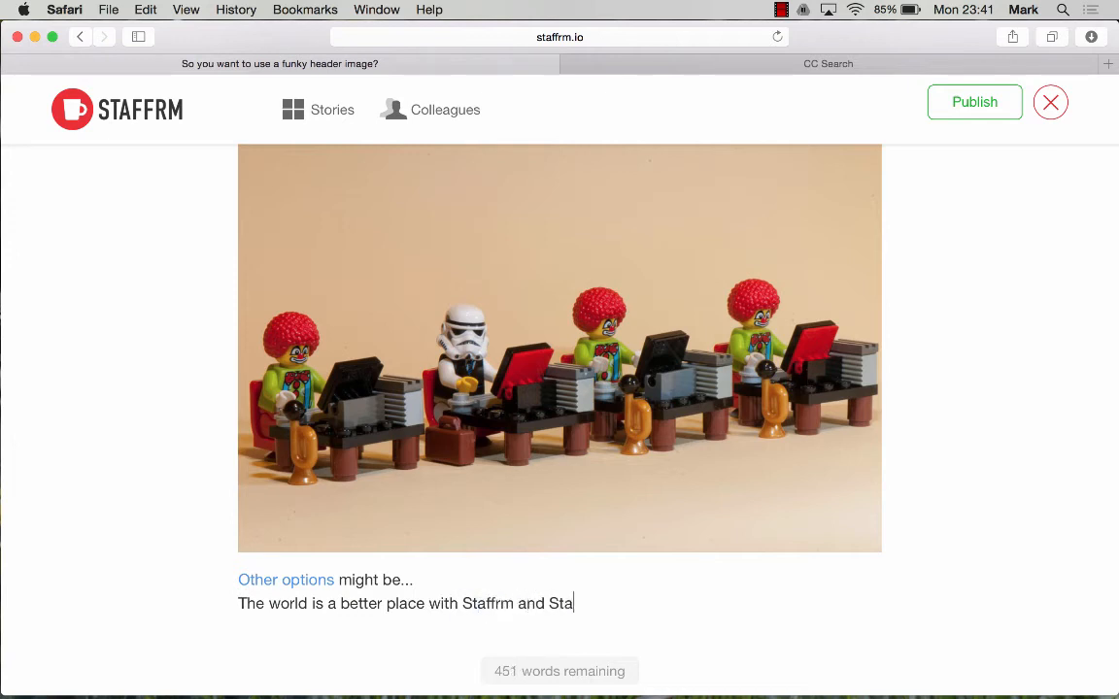
type("ffrmers.")
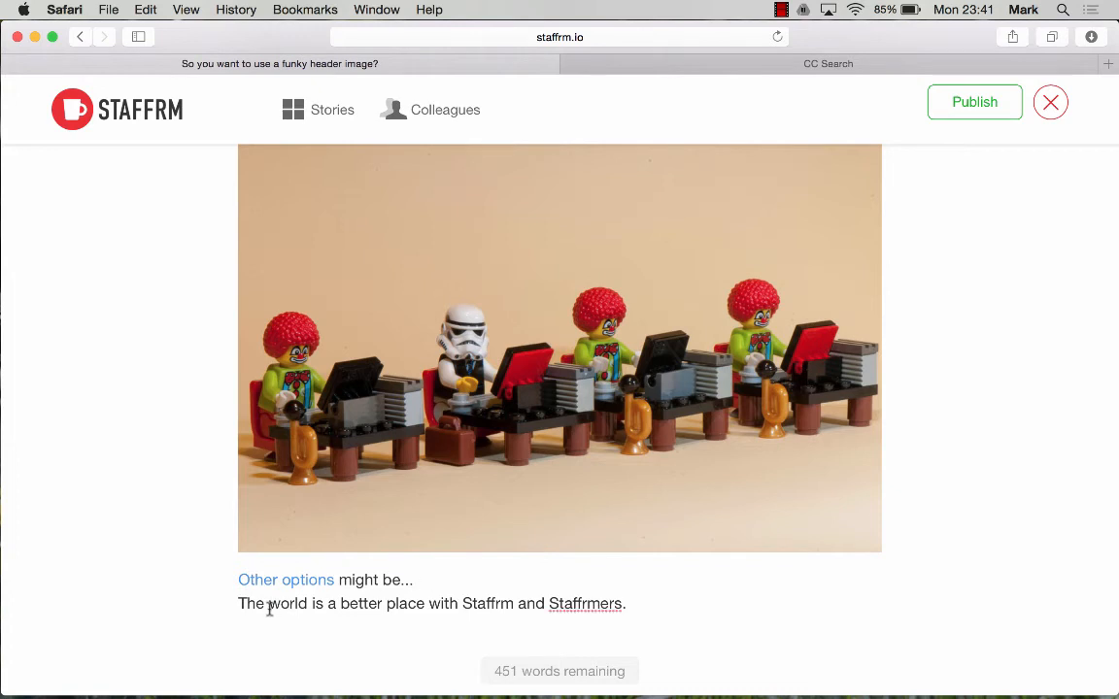
- Format the whole line "The world is a better place with Staffrm and Staffrmers." as a quote
left_click_drag(247, 603, 386, 603)
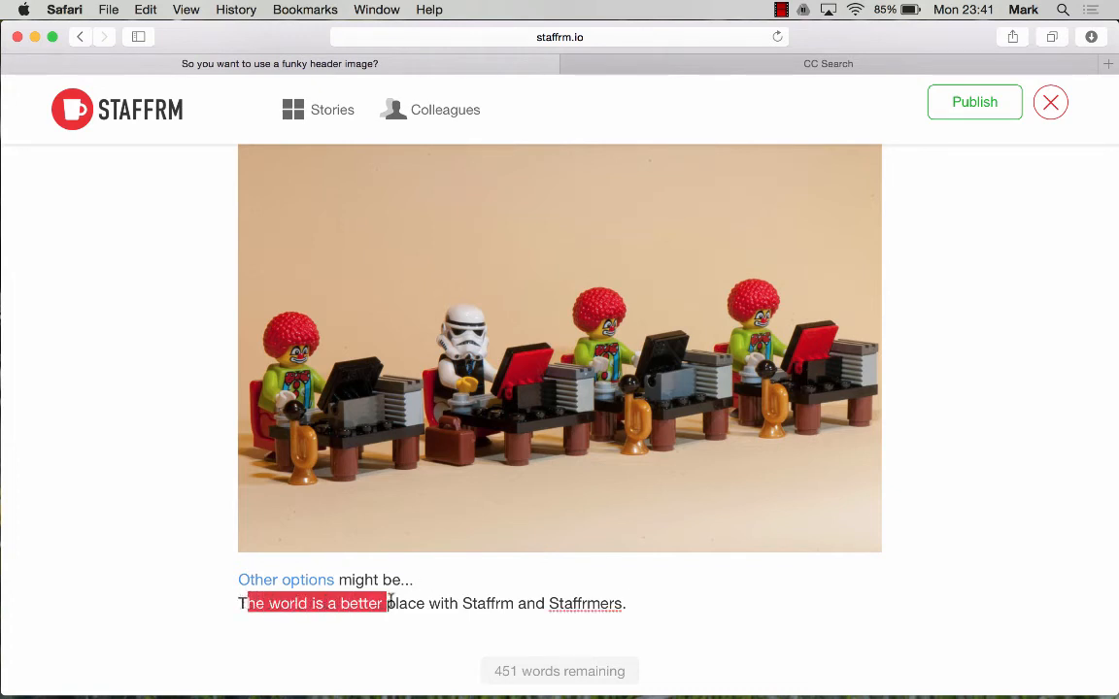
left_click_drag(238, 603, 623, 599)
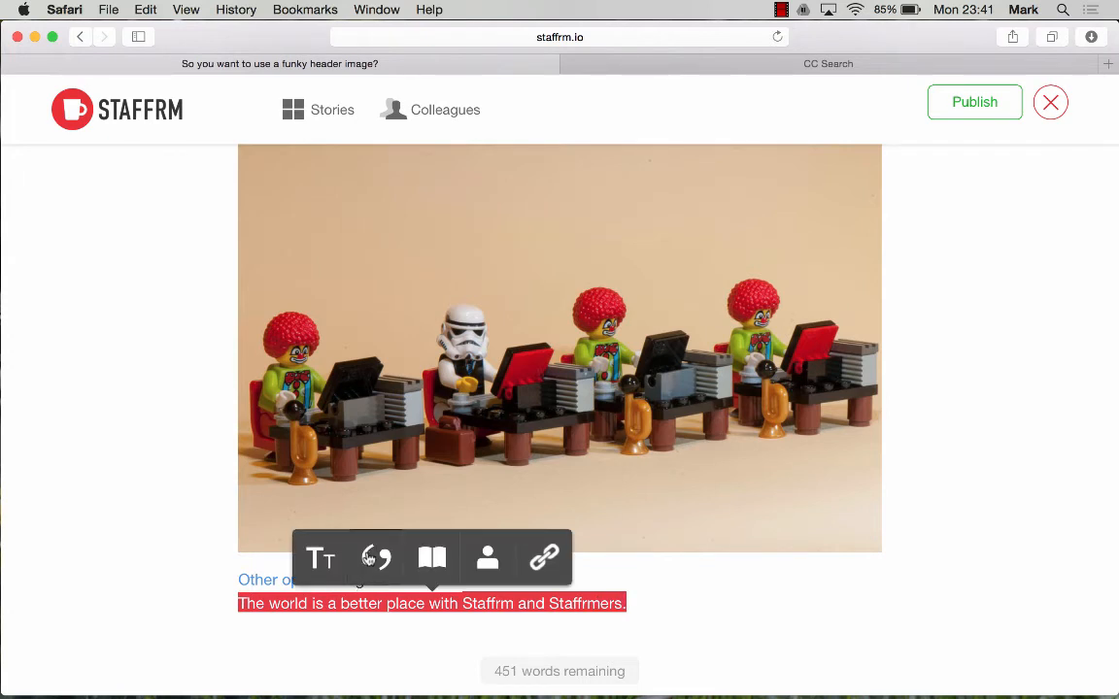
left_click(372, 559)
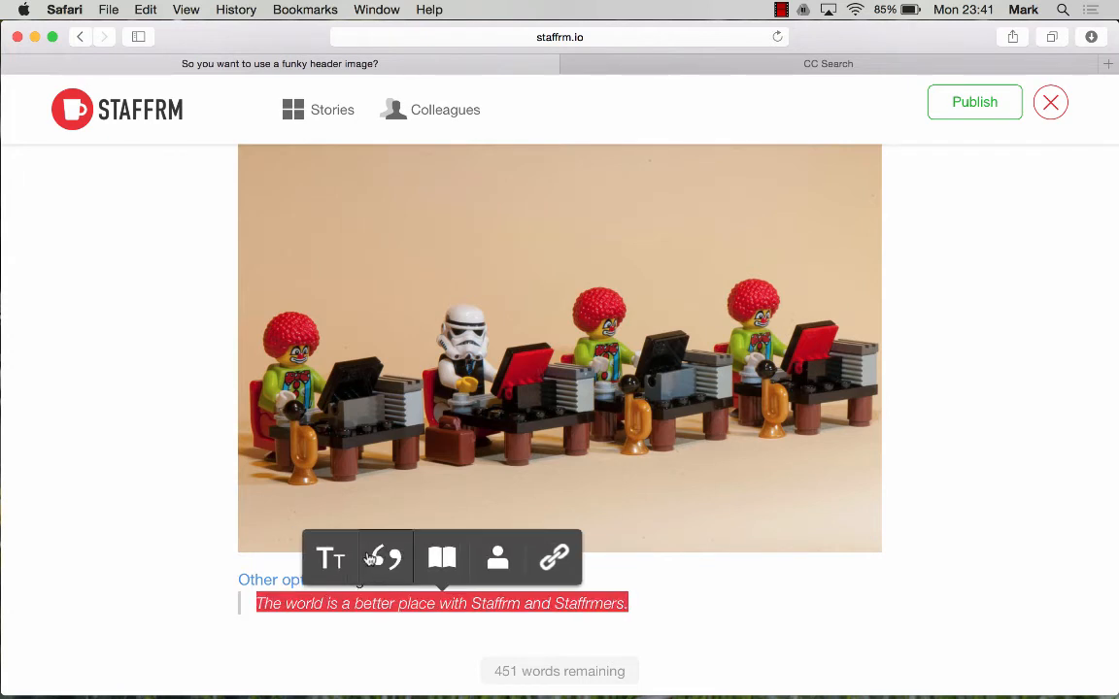
left_click(684, 579)
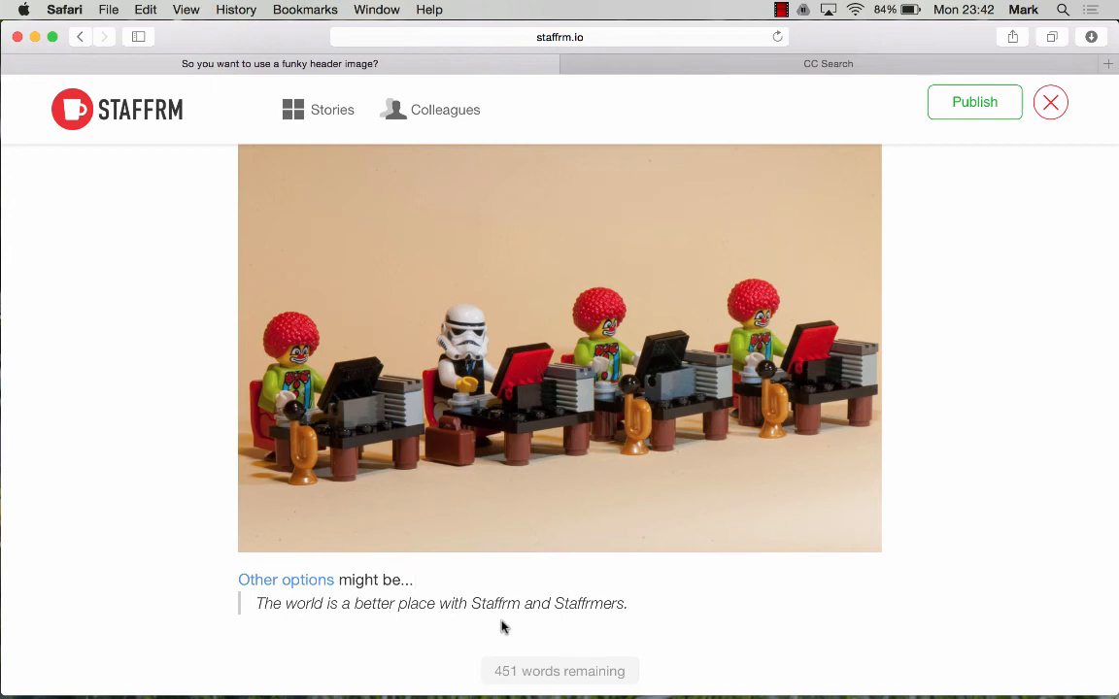
- Review the whole story draft, checking the header image, title, tag, body links, heading, inserted image and quote
scroll(490, 457, "down", 2)
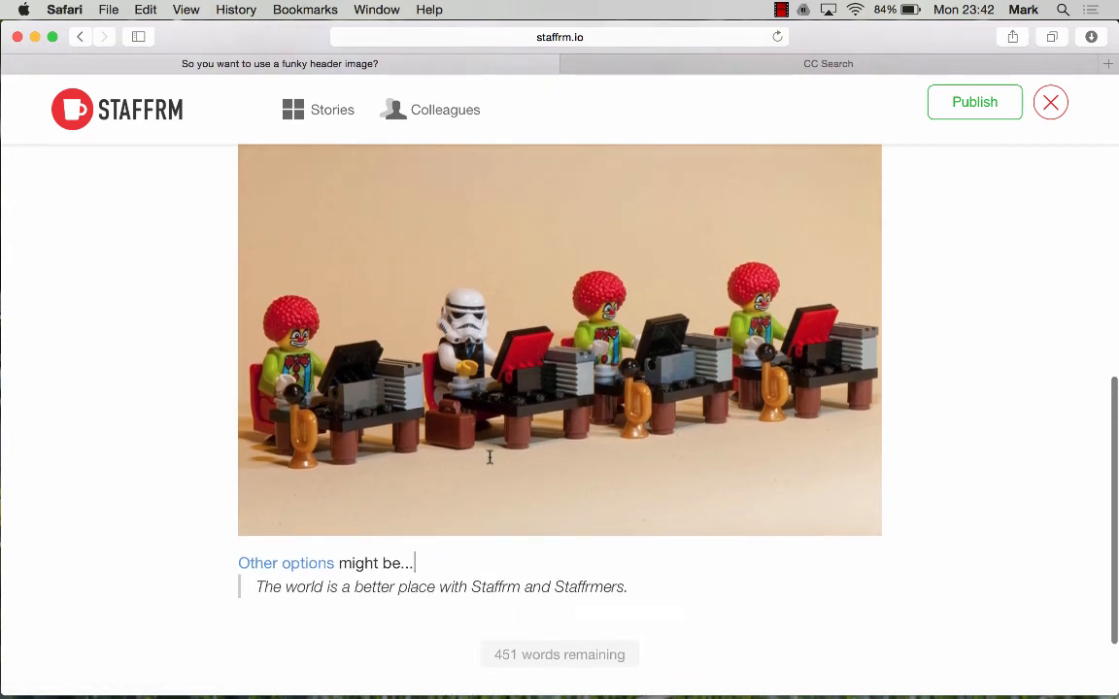
scroll(490, 456, "up", 5)
scroll(490, 456, "down", 2)
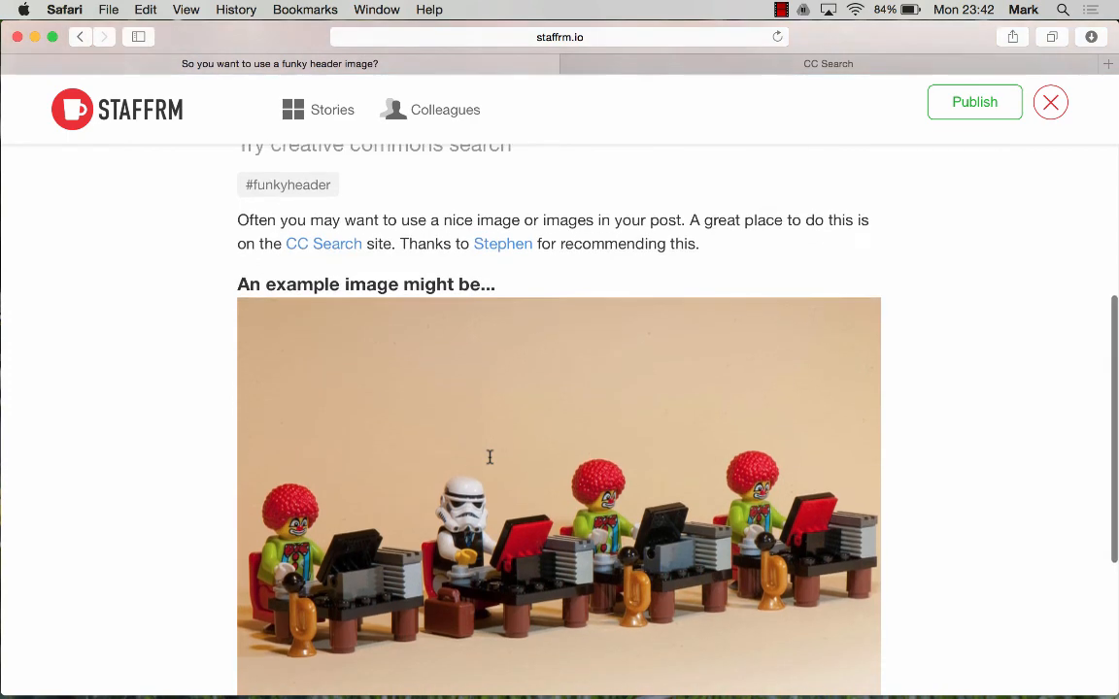
scroll(489, 457, "up", 8)
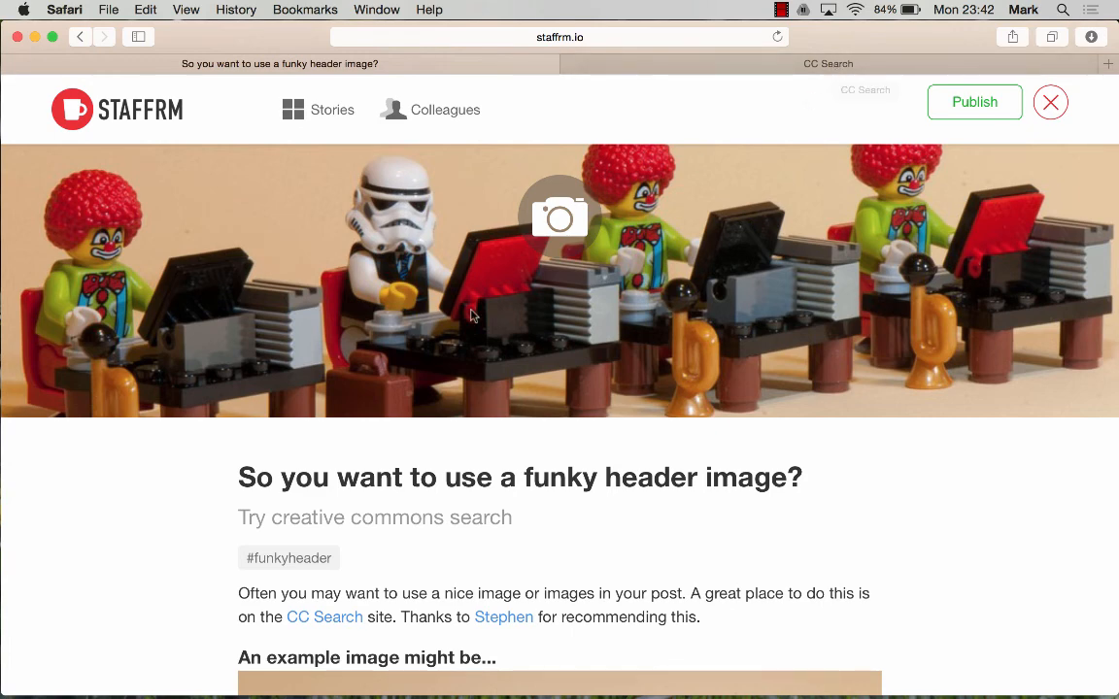
scroll(463, 314, "down", 3)
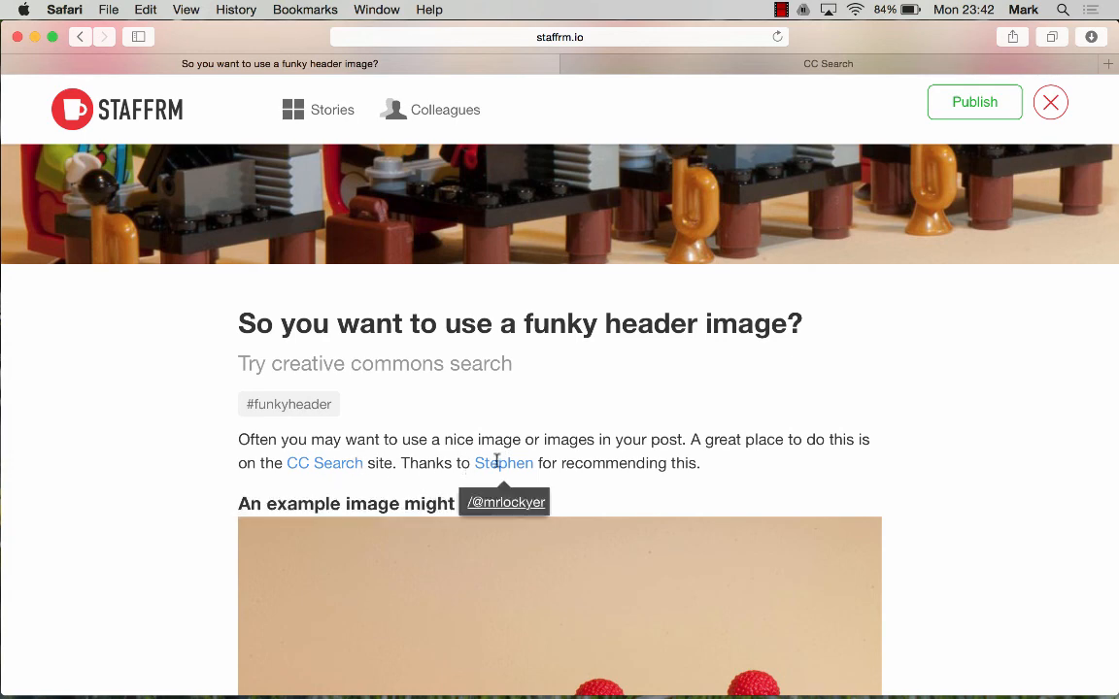
scroll(374, 507, "up", 2)
scroll(374, 507, "down", 9)
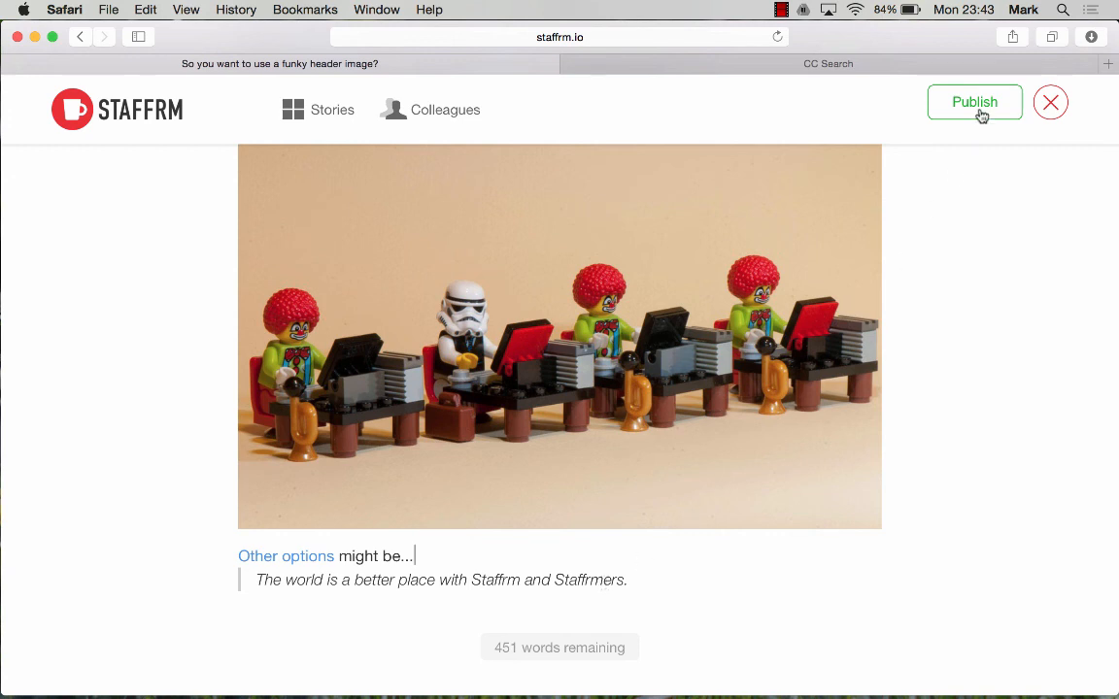
scroll(981, 114, "up", 1)
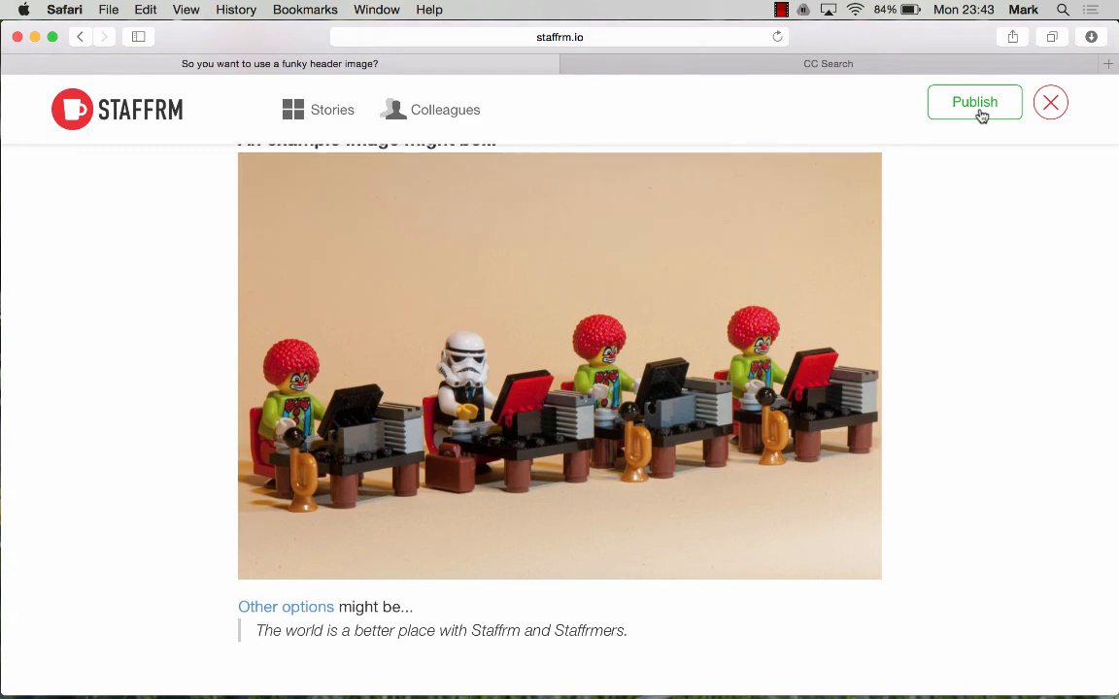
- Publish the story and look through the published page
left_click(975, 103)
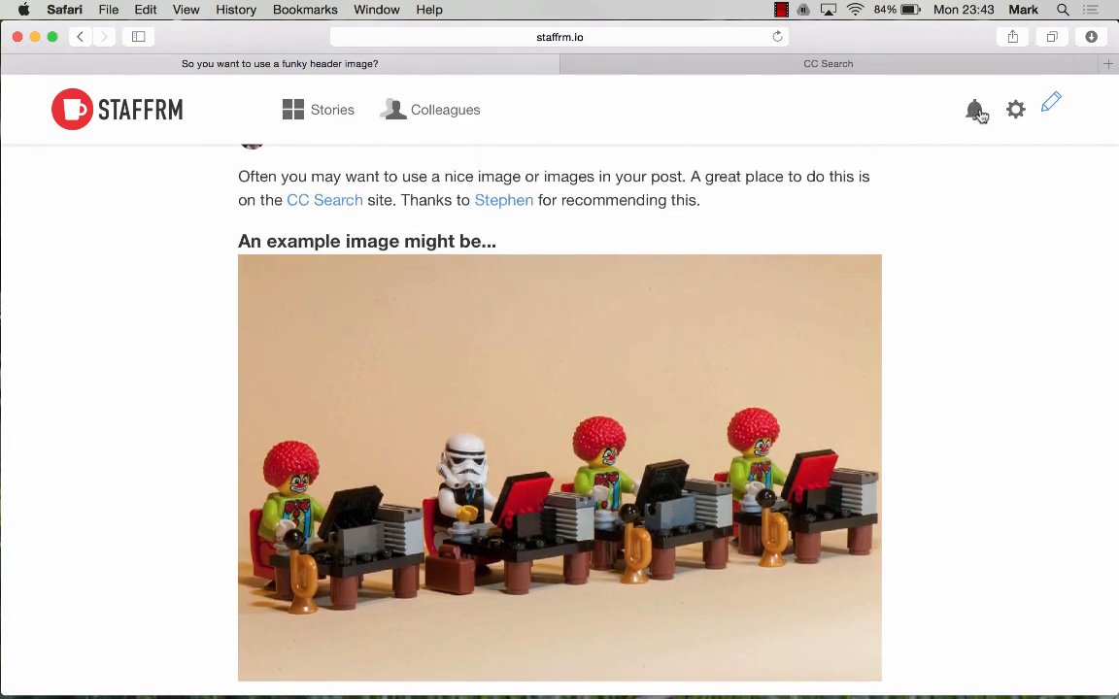
scroll(880, 288, "down", 5)
scroll(882, 288, "up", 8)
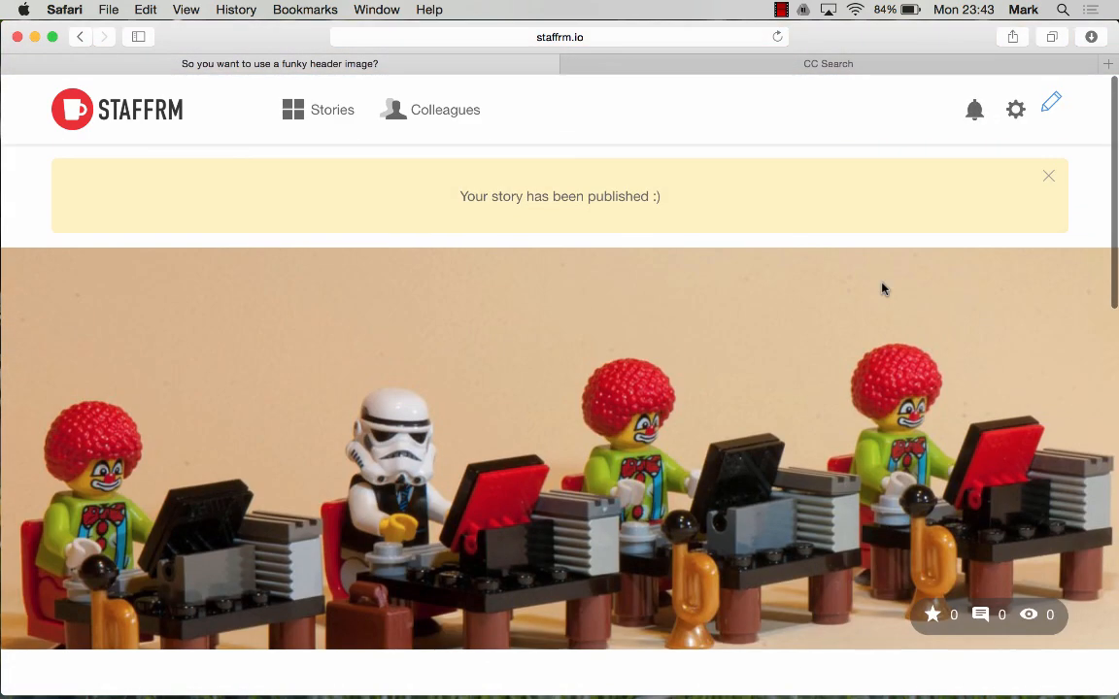